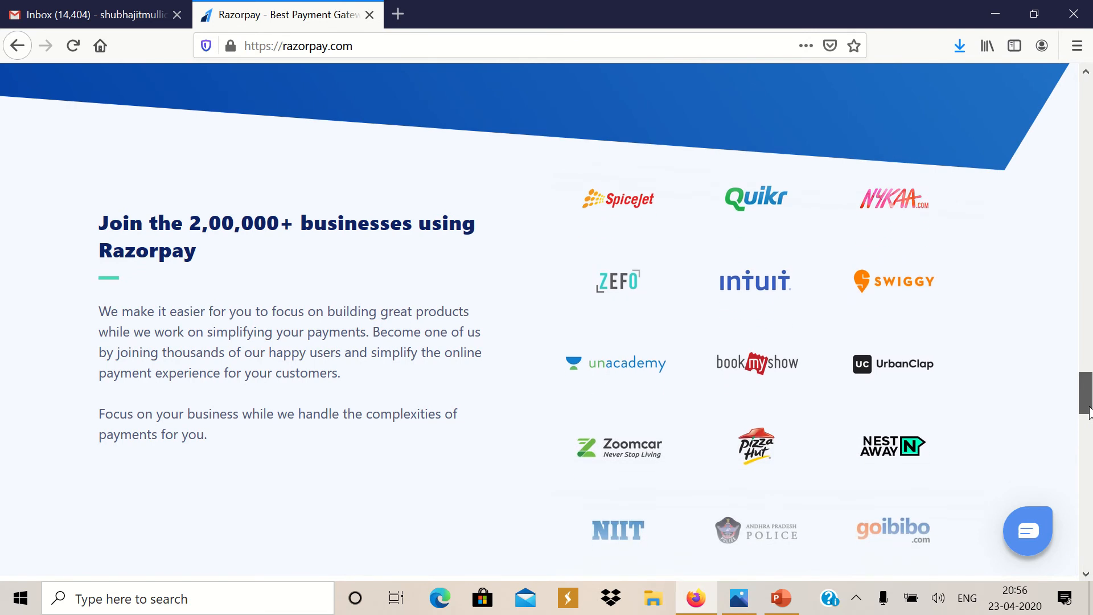
# Log in with the merchant account e-mail and password after passing the reCAPTCHA check
pyautogui.moveTo(1090, 411); pyautogui.dragTo(1057, 105)
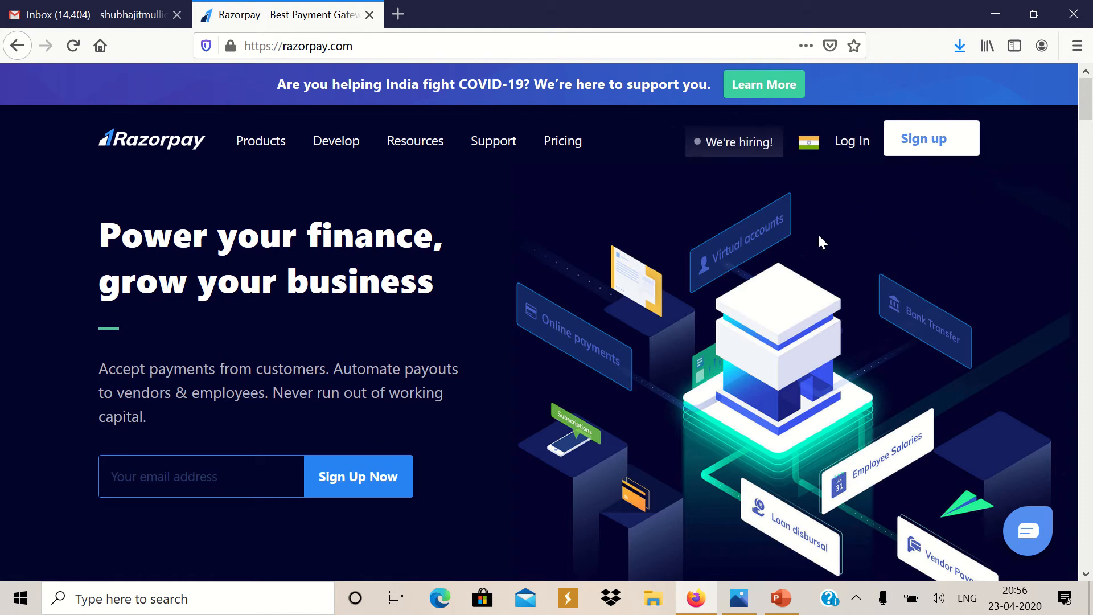
pyautogui.click(846, 141)
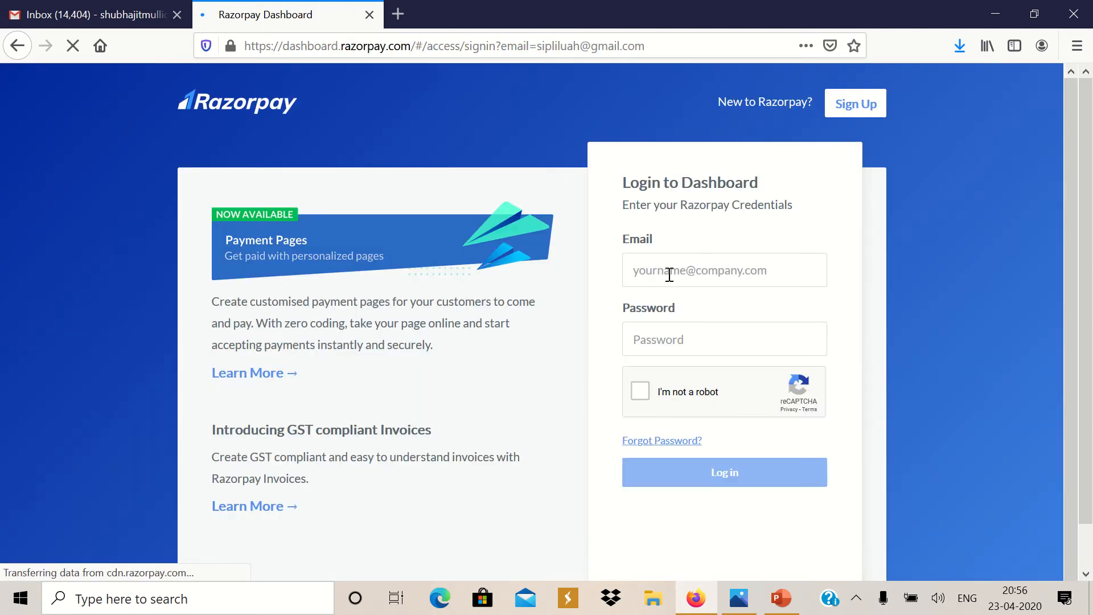
pyautogui.click(670, 275)
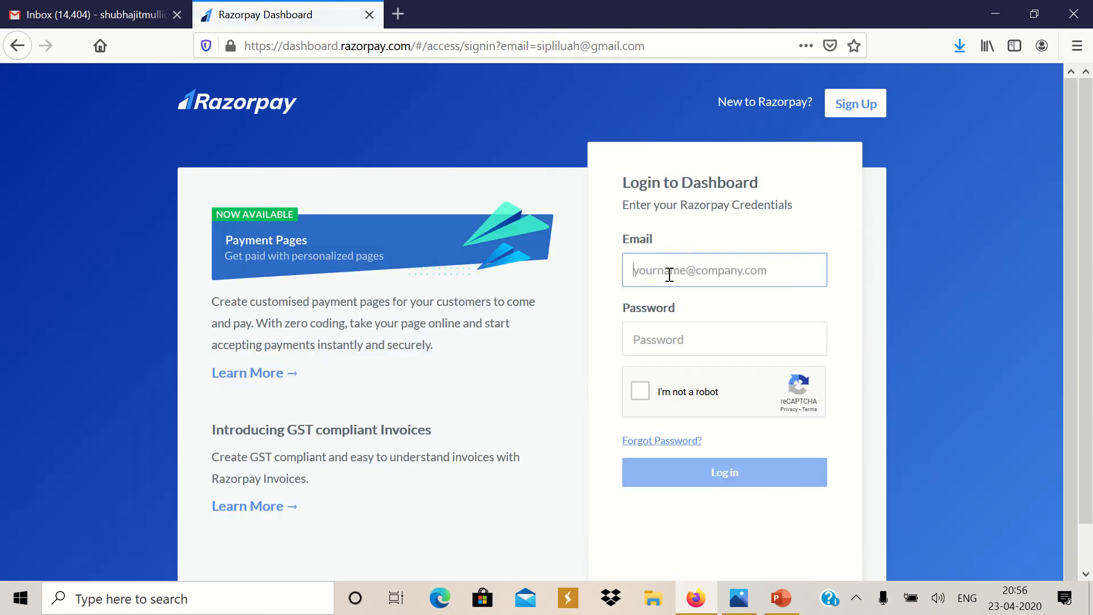
pyautogui.write('s')
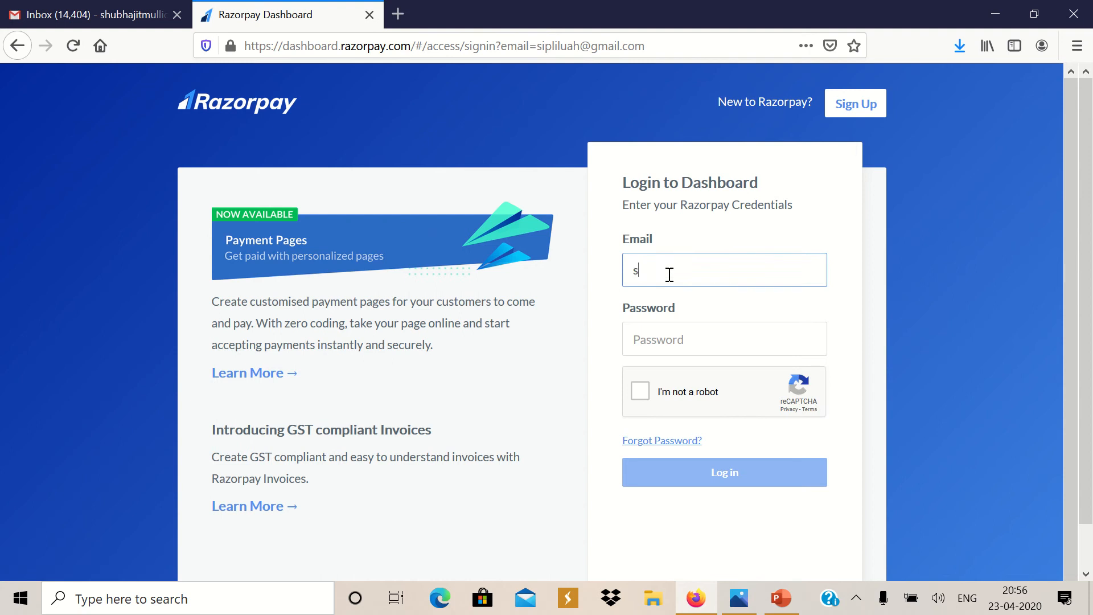
pyautogui.click(659, 333)
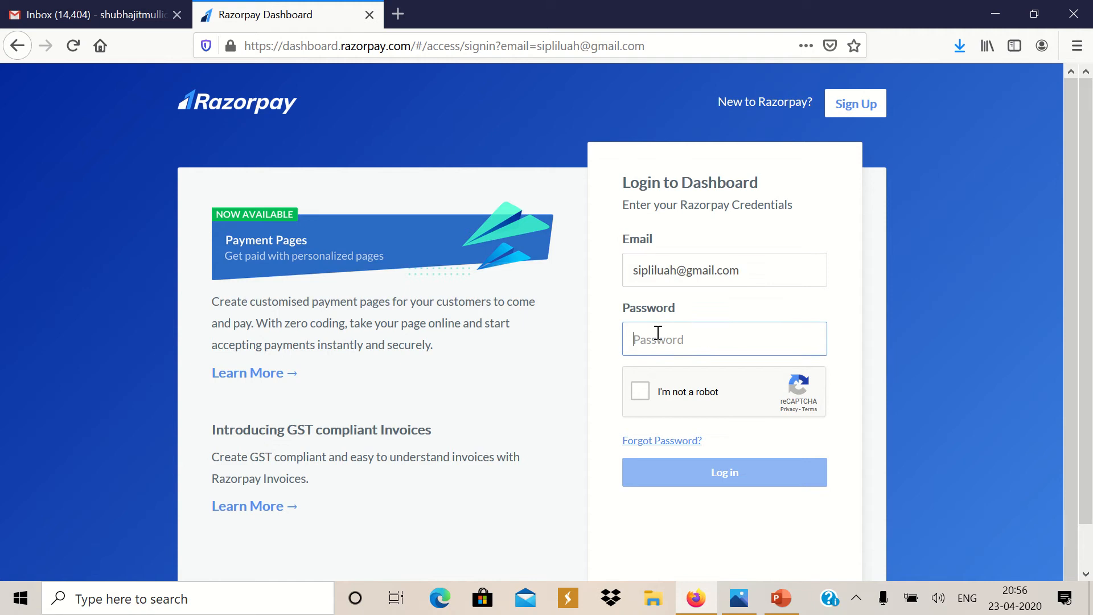
pyautogui.write('•')
pyautogui.click(644, 395)
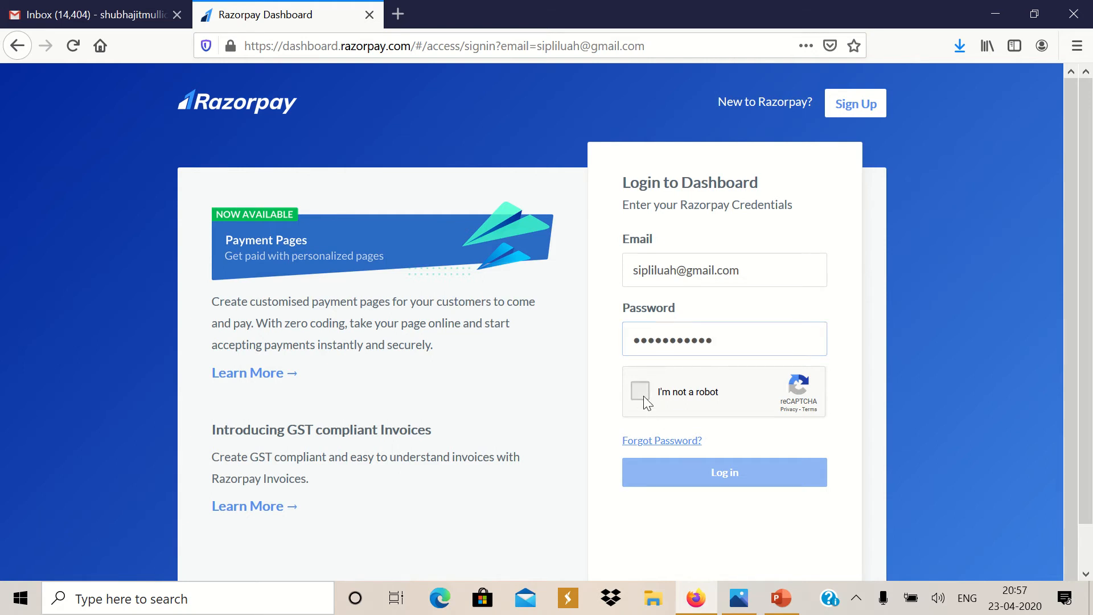
pyautogui.click(743, 483)
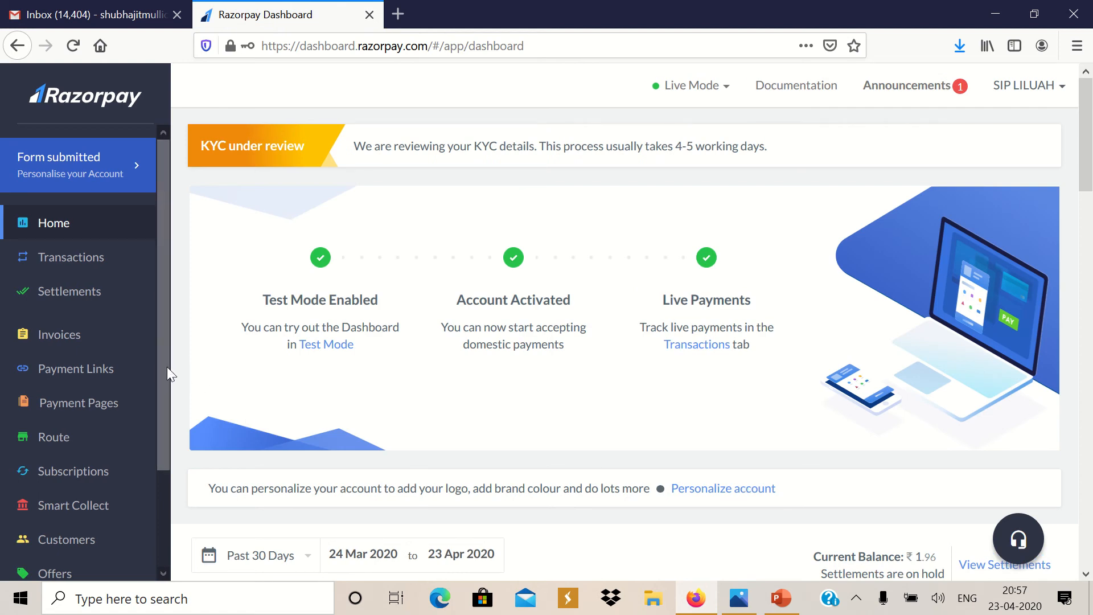
# Open My Account's Profile and view the submitted KYC form at Documents Upload
pyautogui.moveTo(166, 361); pyautogui.dragTo(163, 489)
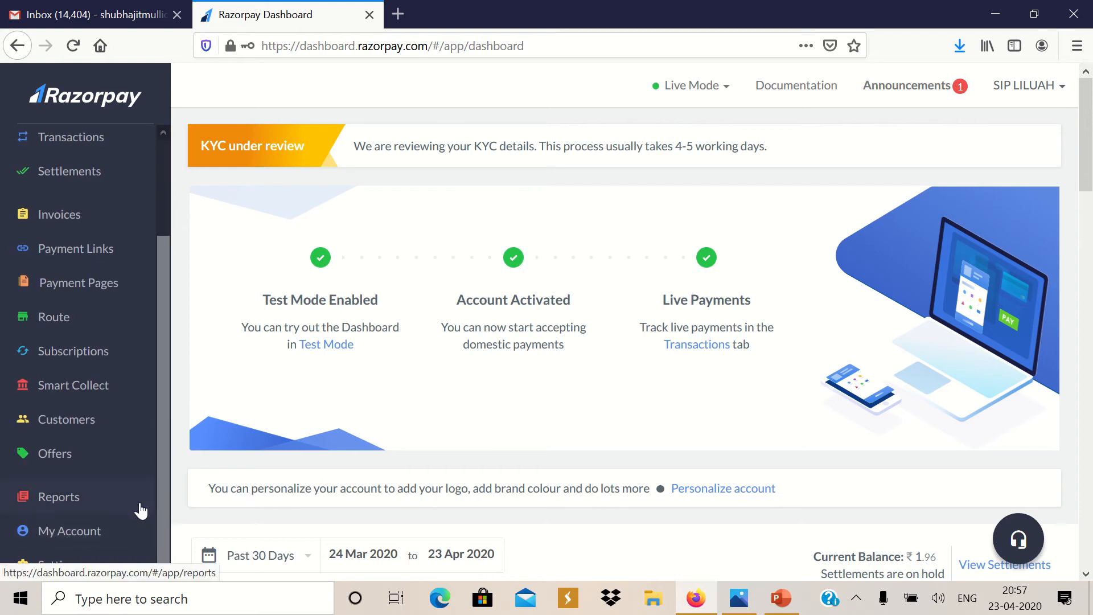
pyautogui.click(95, 535)
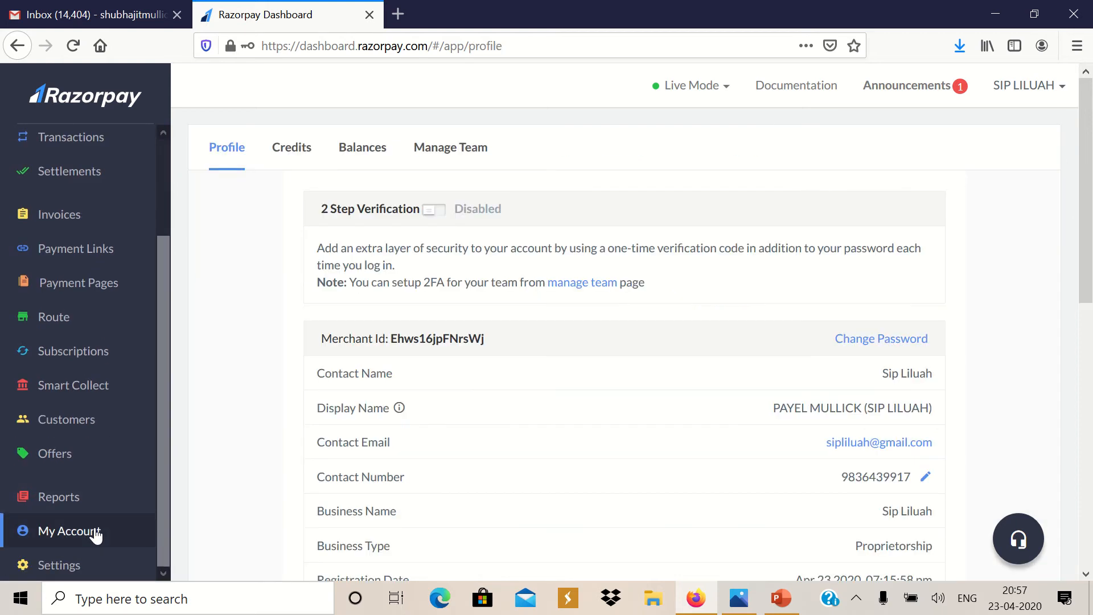
pyautogui.scroll(-3, 1025, 238)
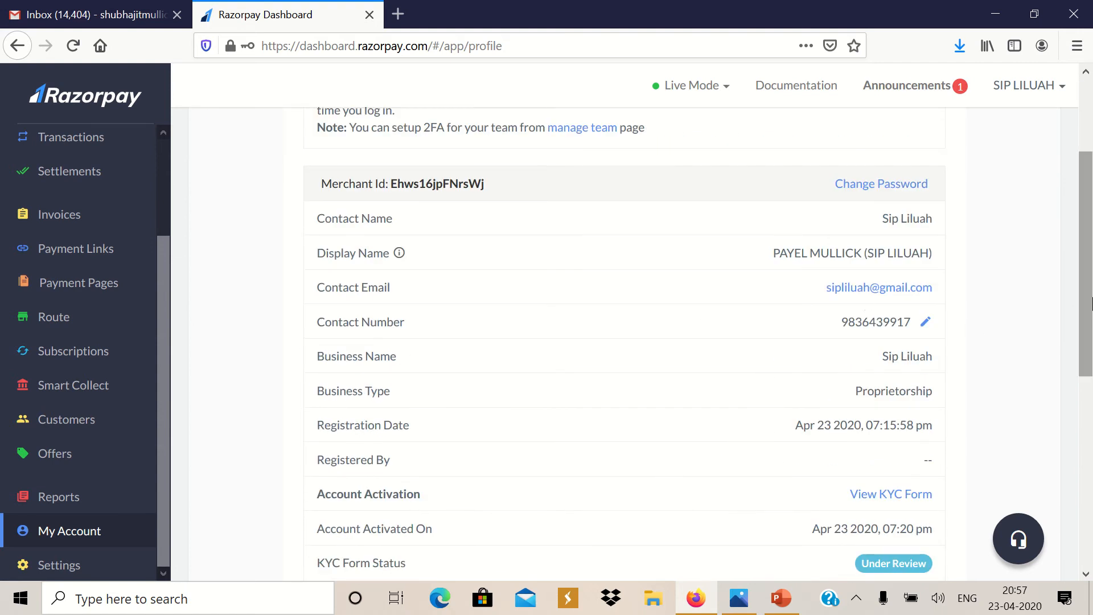
pyautogui.moveTo(1087, 307); pyautogui.dragTo(1088, 363)
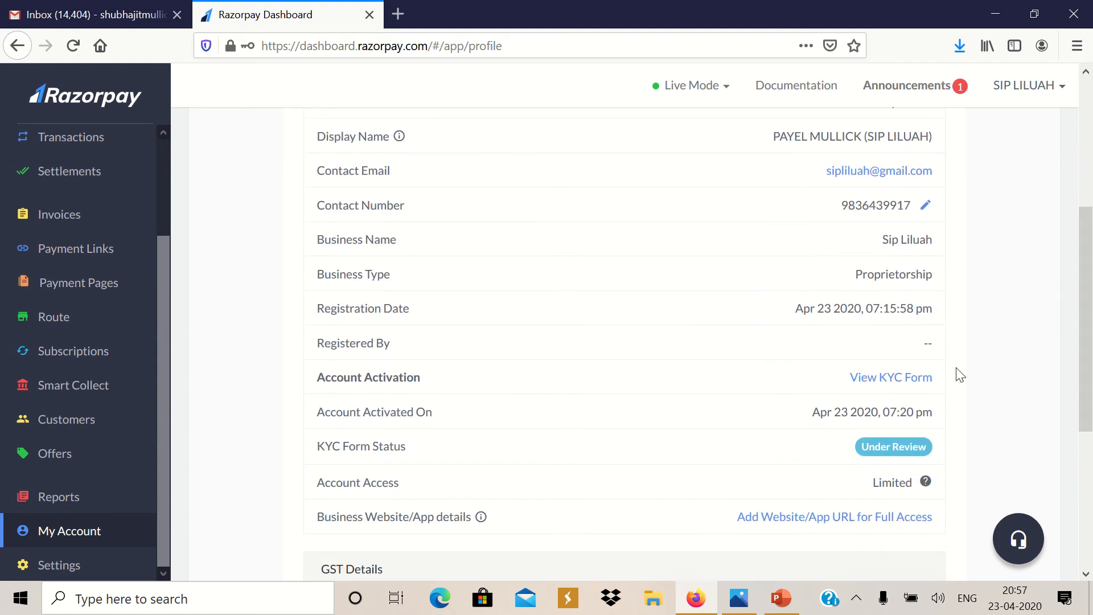
pyautogui.click(869, 381)
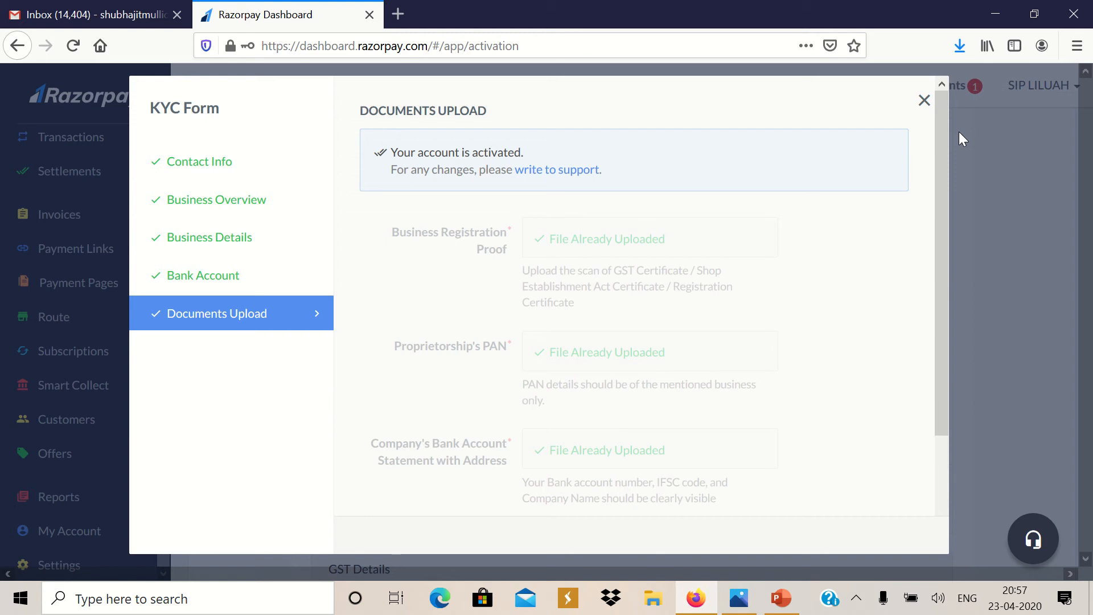
pyautogui.click(925, 101)
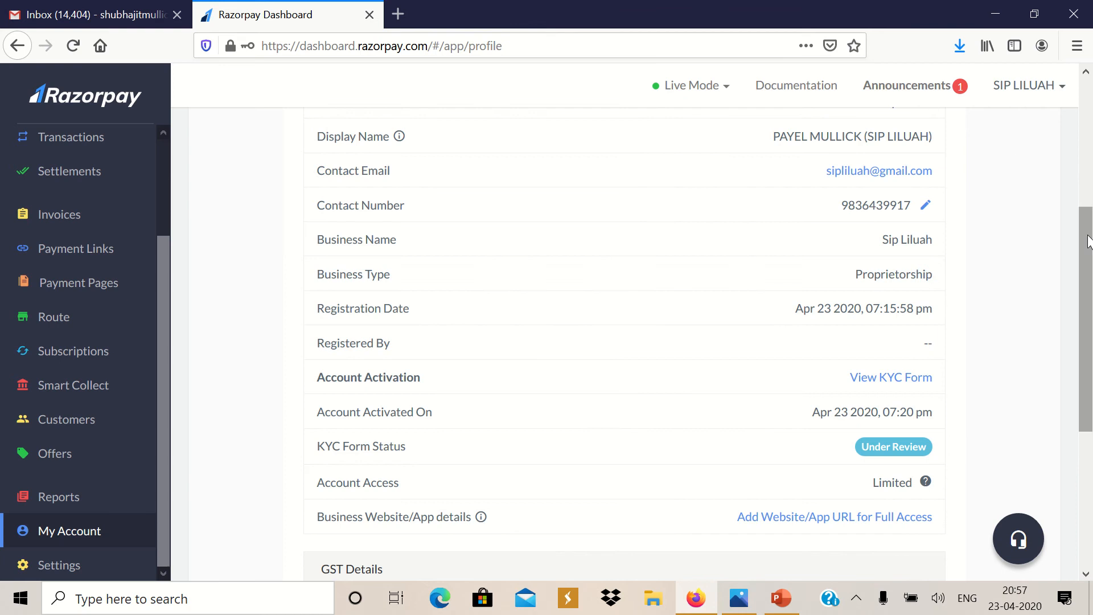
pyautogui.scroll(5, 868, 189)
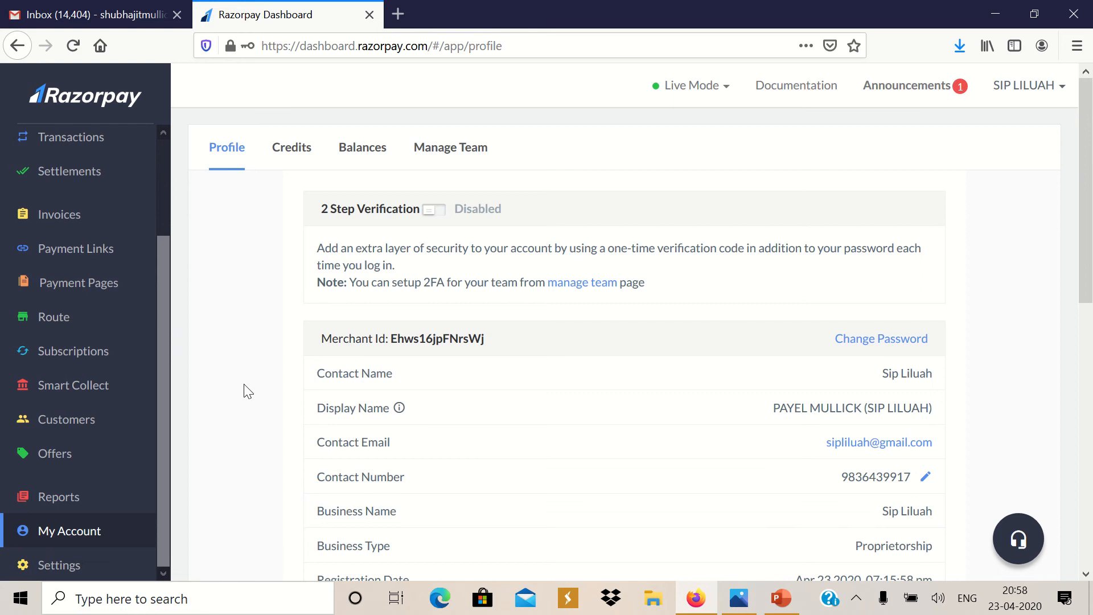
pyautogui.scroll(-7, 1089, 191)
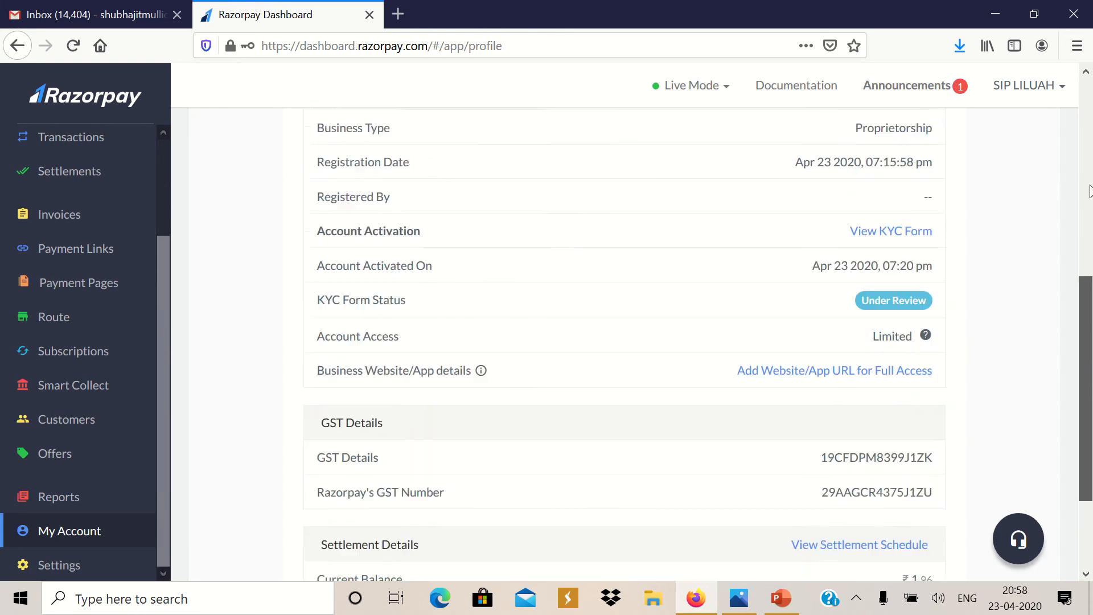
pyautogui.scroll(8, 1090, 191)
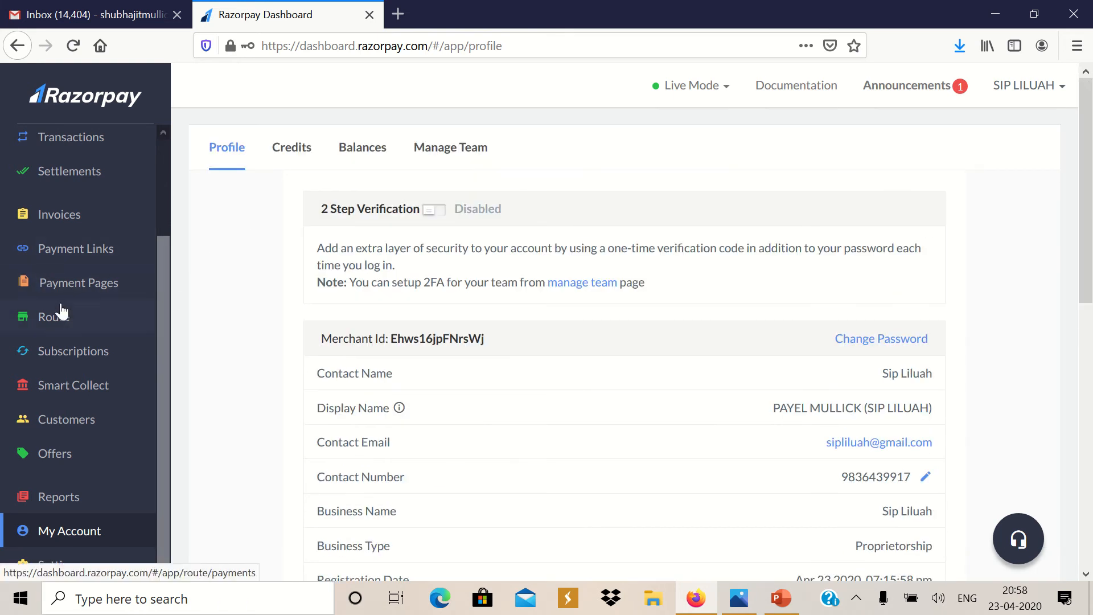
# Show the Payment Pages list with the account kept in Live Mode
pyautogui.click(99, 290)
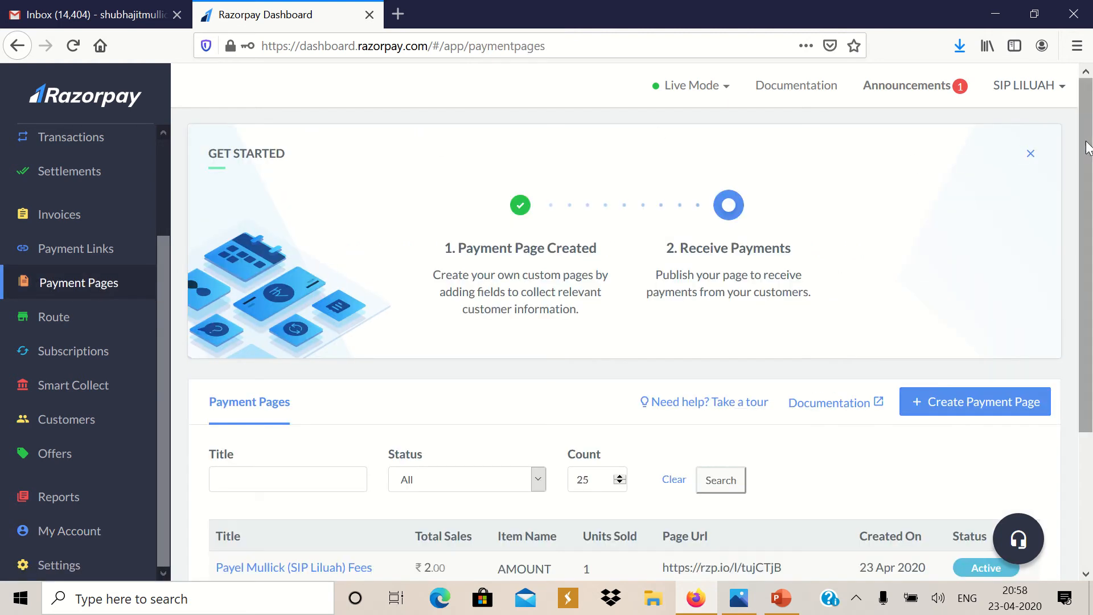
pyautogui.moveTo(1089, 149); pyautogui.dragTo(1091, 239)
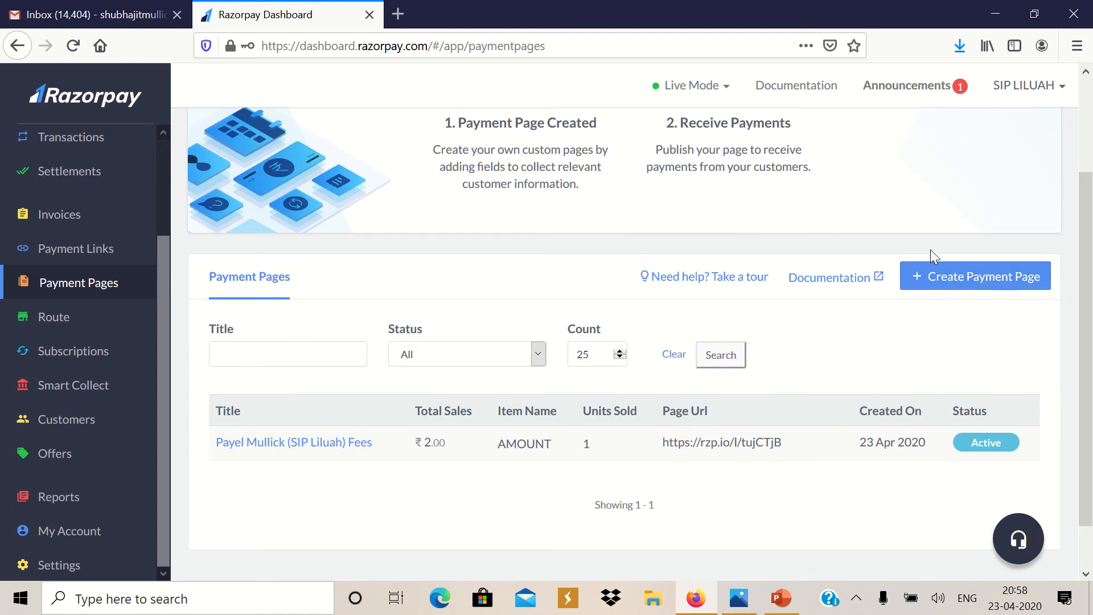
pyautogui.click(720, 99)
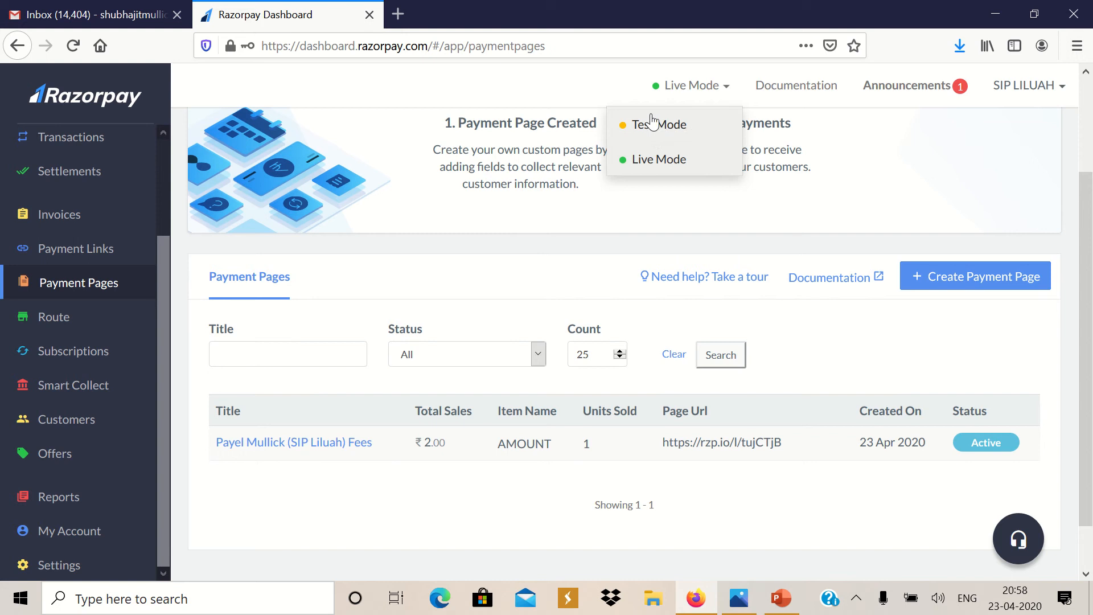
pyautogui.click(643, 159)
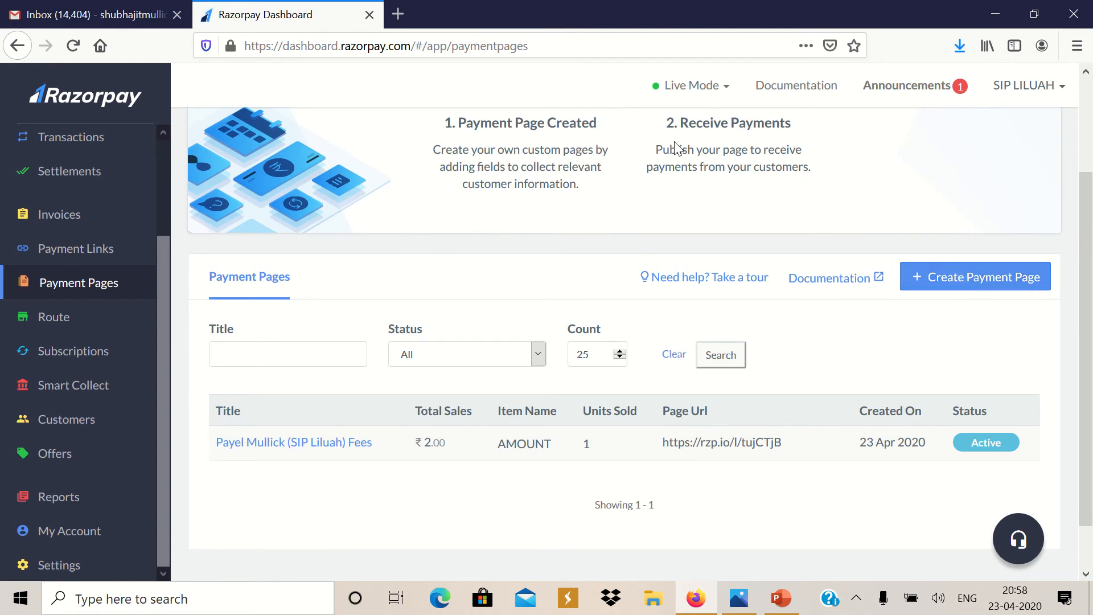
# Create a new payment page from the Fees Collection template and begin editing it
pyautogui.click(972, 285)
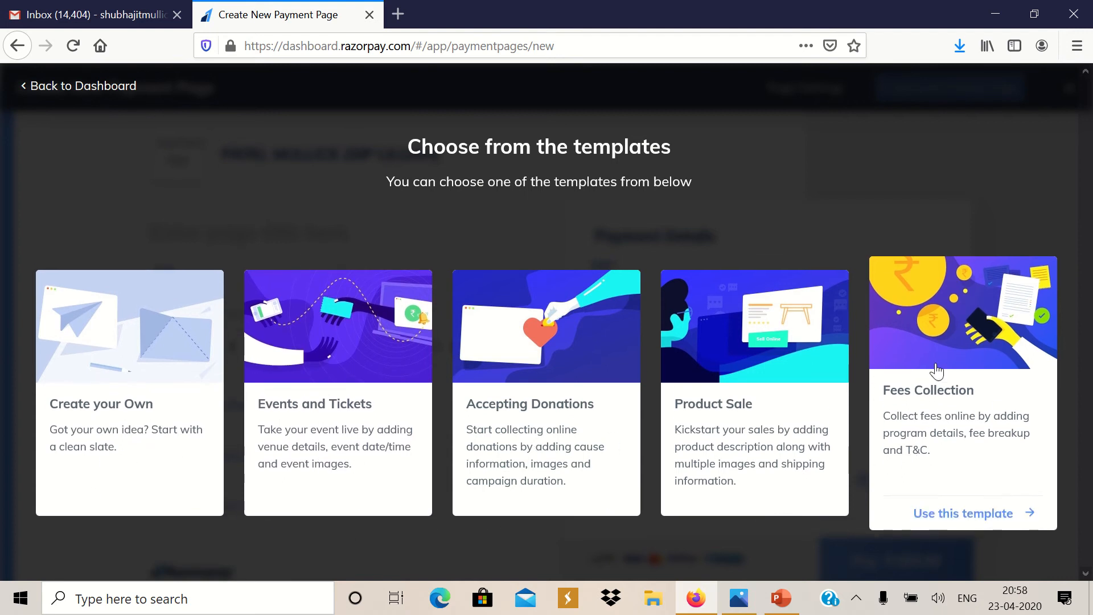
pyautogui.click(964, 331)
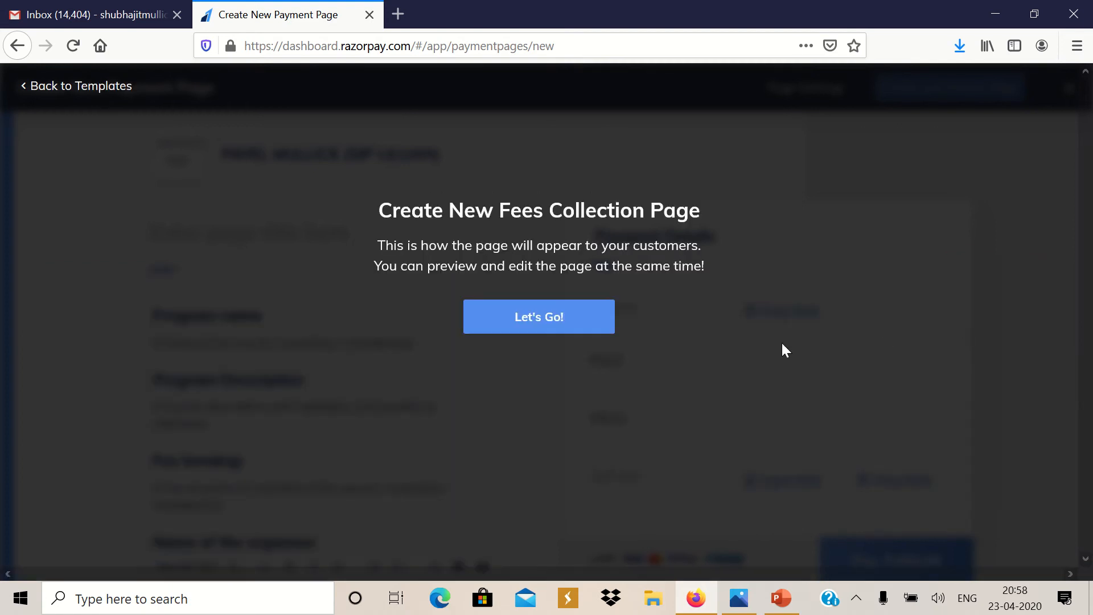
pyautogui.click(554, 315)
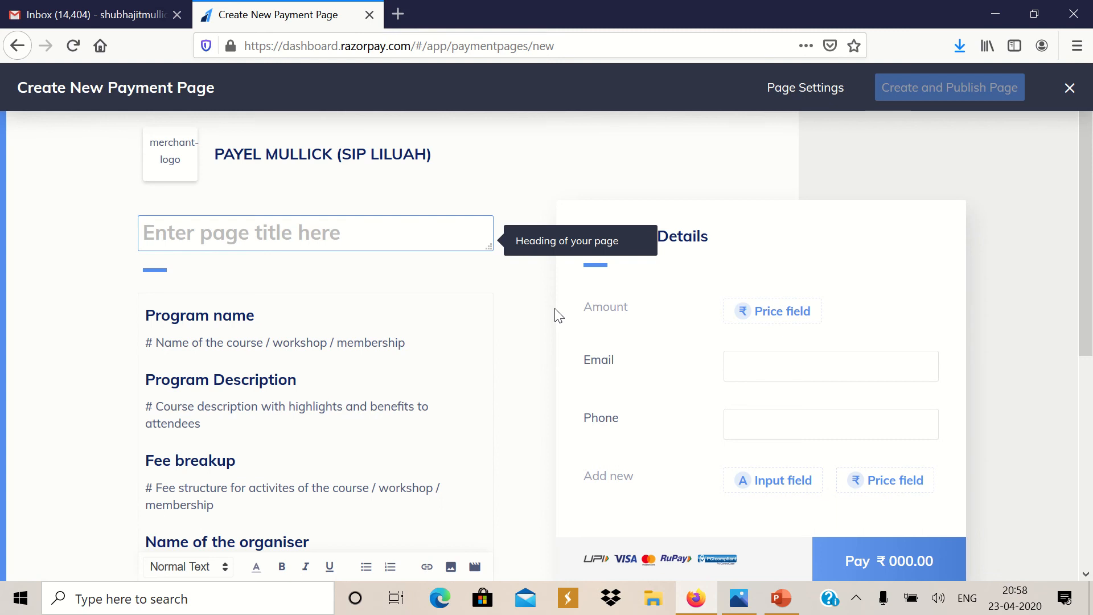
pyautogui.moveTo(1089, 216); pyautogui.dragTo(1085, 190)
# Title the page 'SIP ABACUS LILUAH CENTRE FEES', fixing the typos along the way
pyautogui.write('SI')
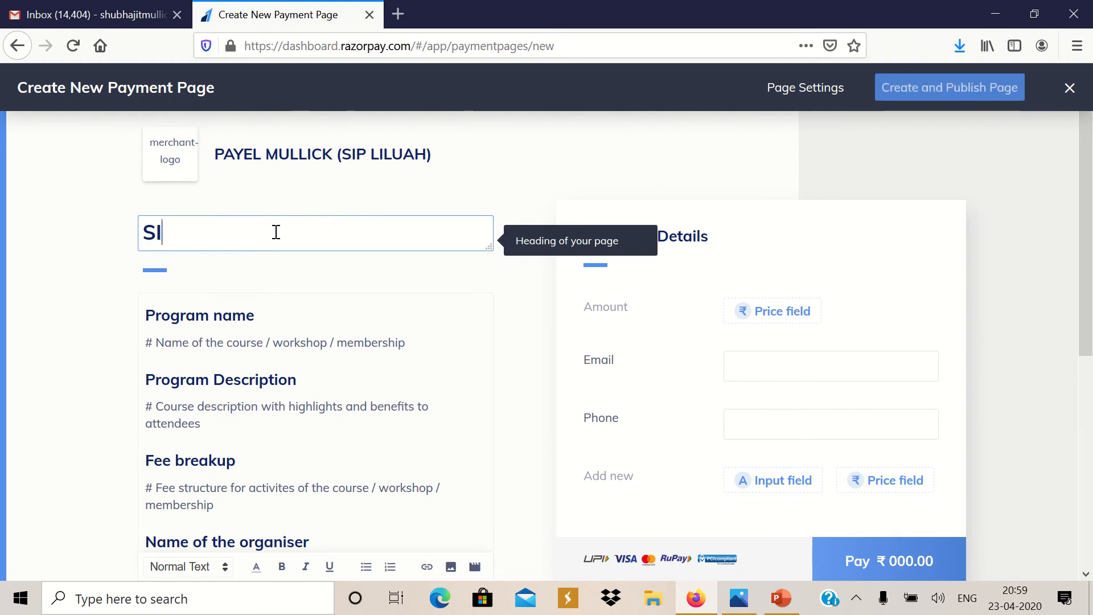
pyautogui.write('P ABACYS')
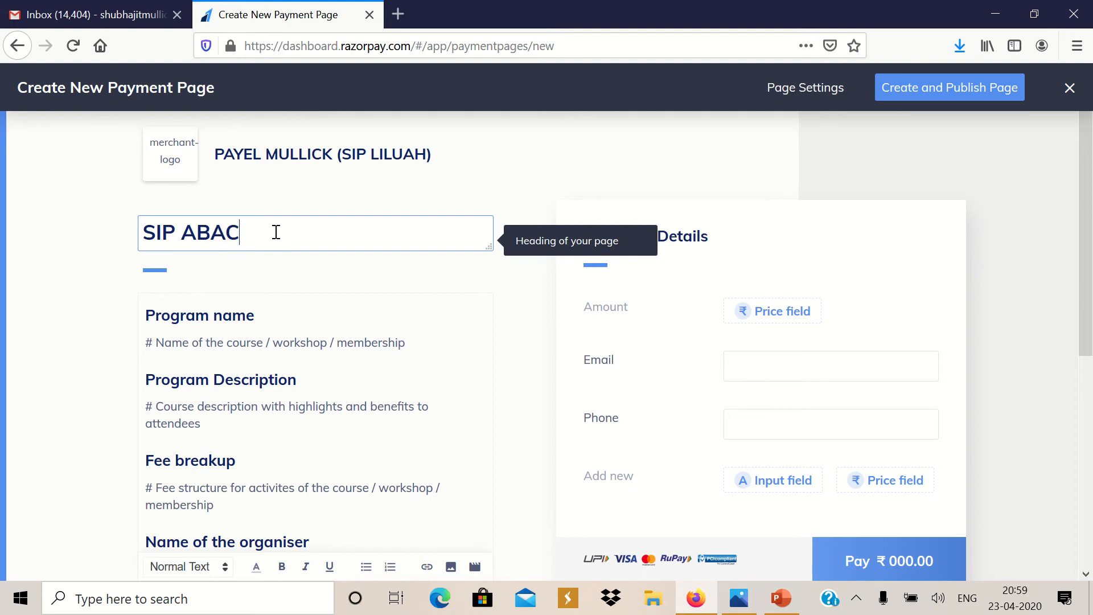
pyautogui.press('BackSpace')
pyautogui.press('BackSpace')
pyautogui.write('US LILUAH')
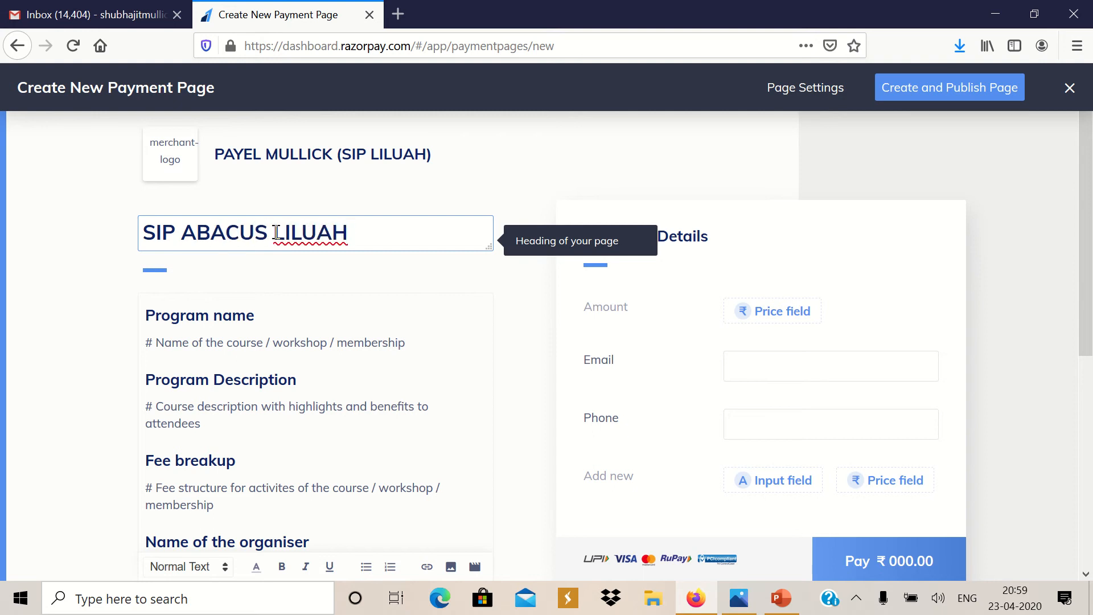
pyautogui.write(' FEES')
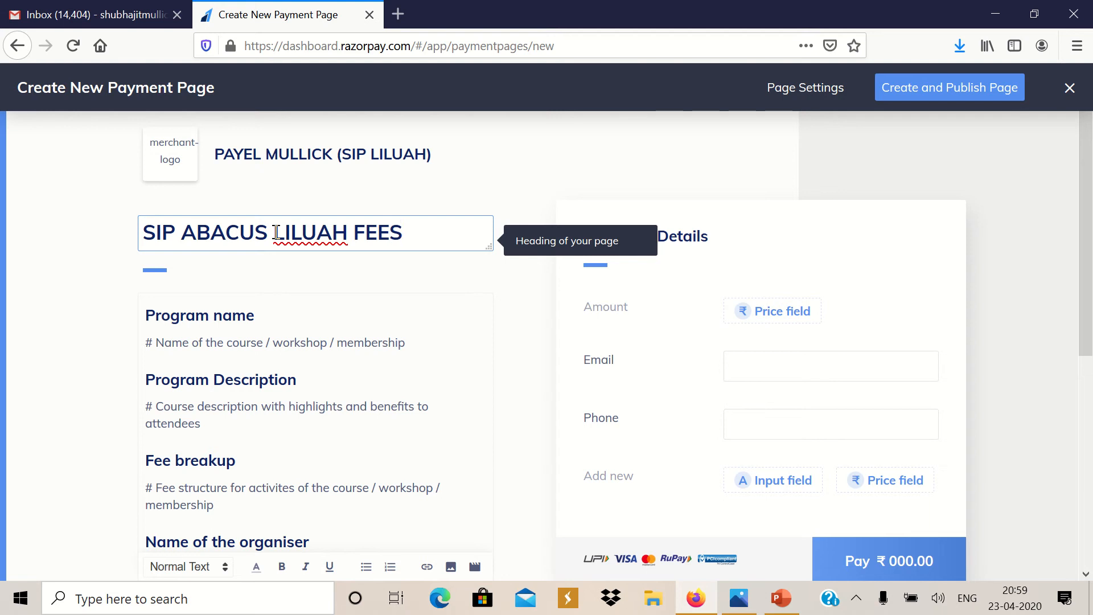
pyautogui.press('BackSpace')
pyautogui.press('BackSpace')
pyautogui.press('BackSpace')
pyautogui.press('BackSpace')
pyautogui.press('BackSpace')
pyautogui.press('BackSpace')
pyautogui.press('BackSpace')
pyautogui.press('BackSpace')
pyautogui.press('BackSpace')
pyautogui.press('BackSpace')
pyautogui.press('BackSpace')
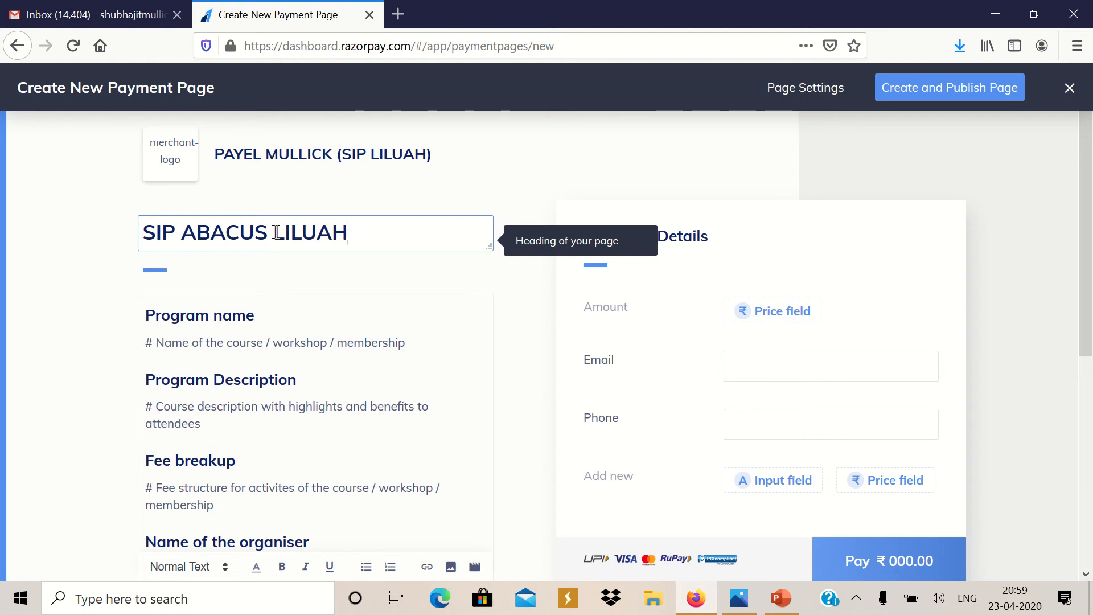
pyautogui.press('BackSpace')
pyautogui.press('BackSpace')
pyautogui.press('BackSpace')
pyautogui.press('BackSpace')
pyautogui.press('BackSpace')
pyautogui.press('BackSpace')
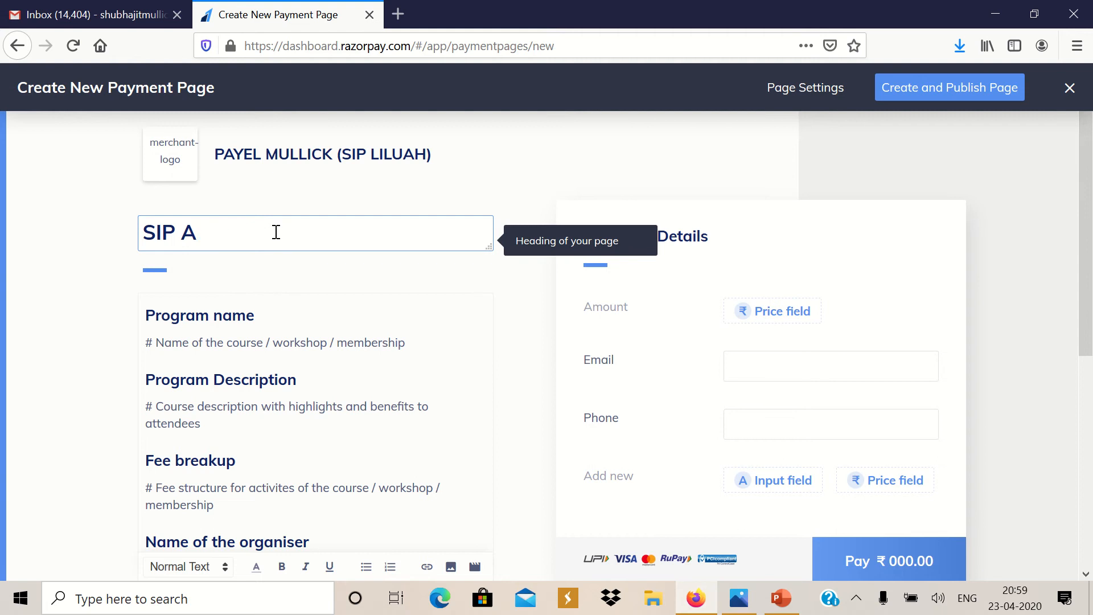
pyautogui.write('BACYS')
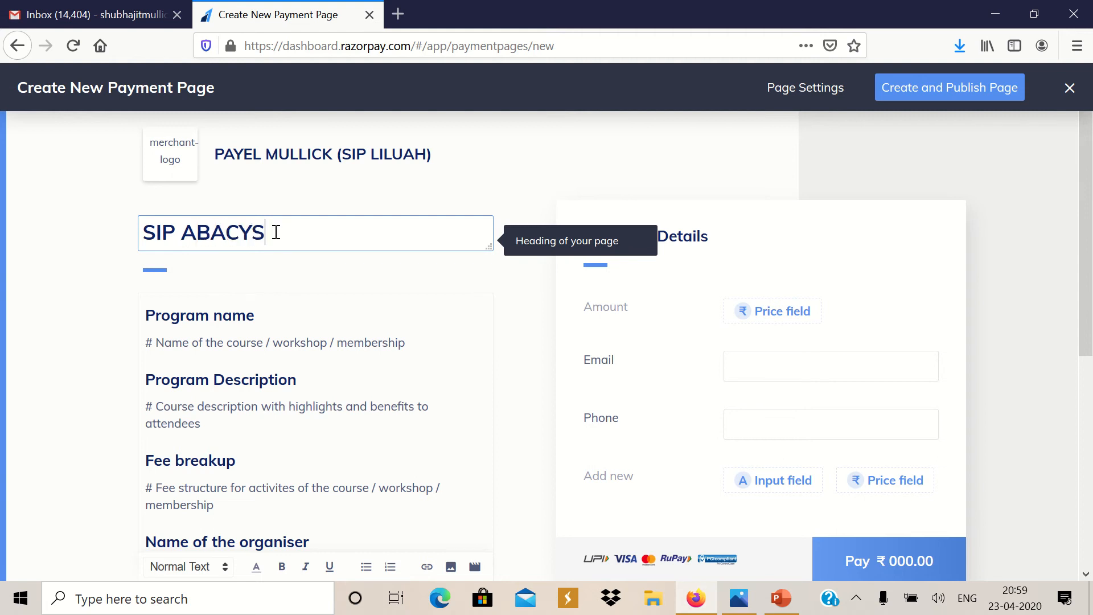
pyautogui.press('BackSpace')
pyautogui.press('BackSpace')
pyautogui.write('US LILUAH CENTRE FEES')
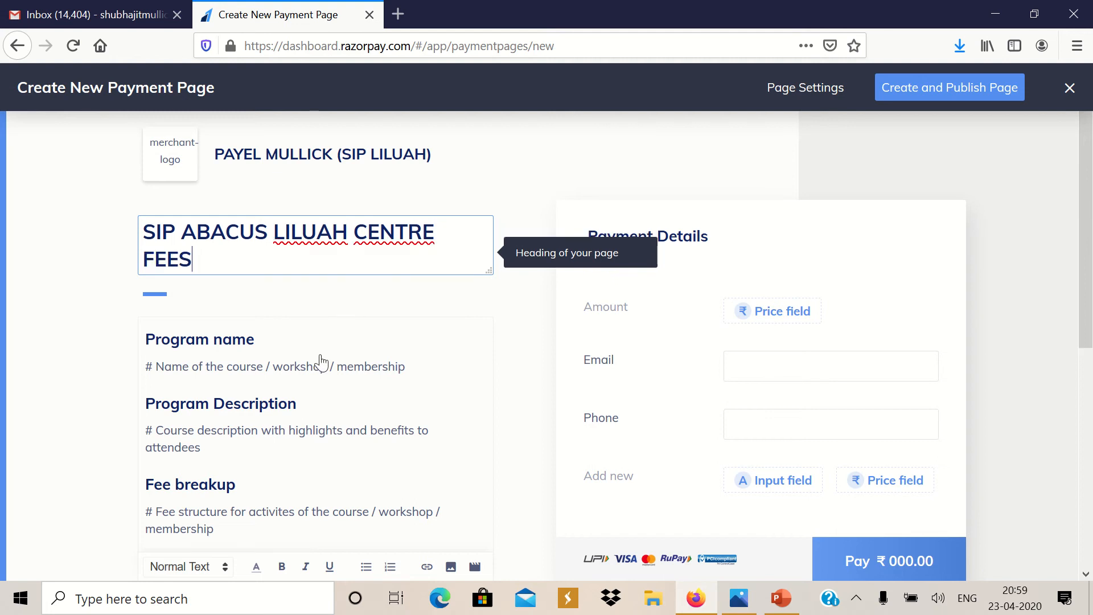
pyautogui.click(239, 354)
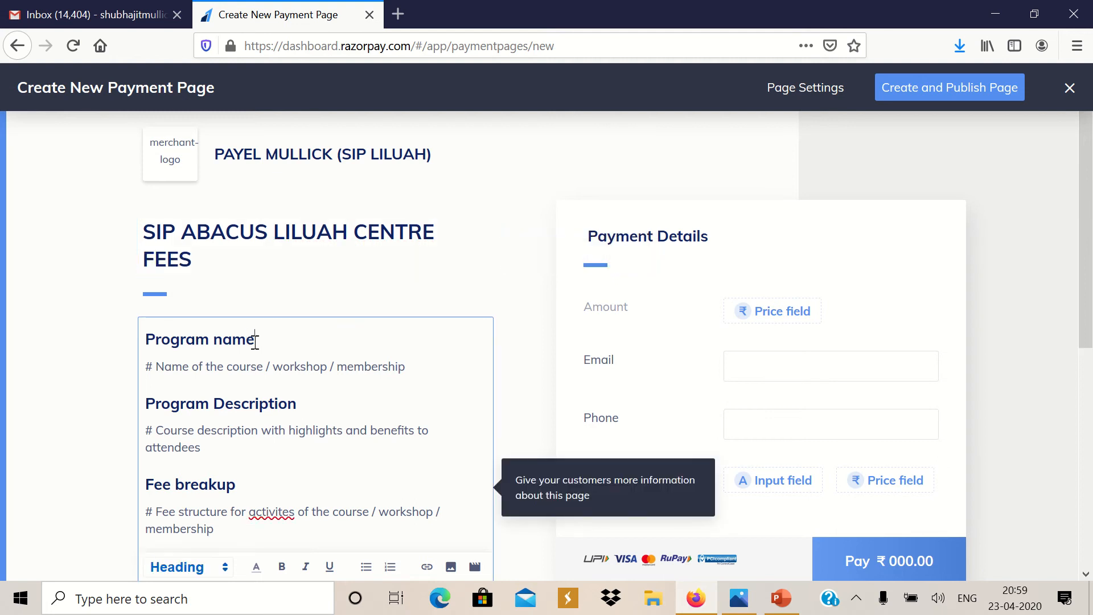
# Replace the Program name and Program Description headings with 'SIP ABACUS' and 'SIP ABACUS INDIA'
pyautogui.moveTo(255, 341); pyautogui.dragTo(126, 344)
pyautogui.write('SI')
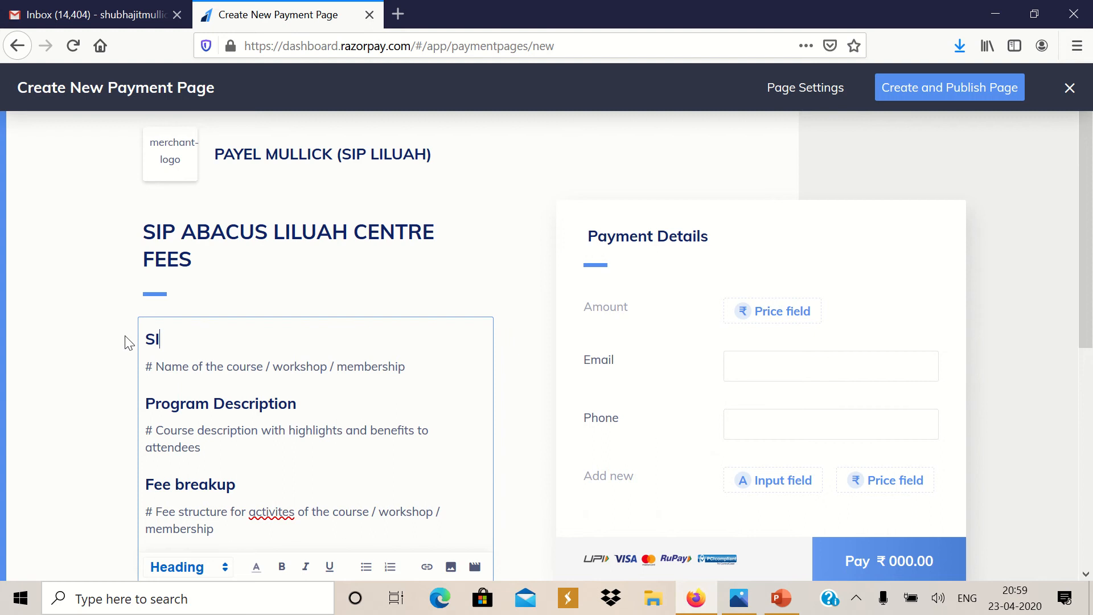
pyautogui.write('P ABACUS')
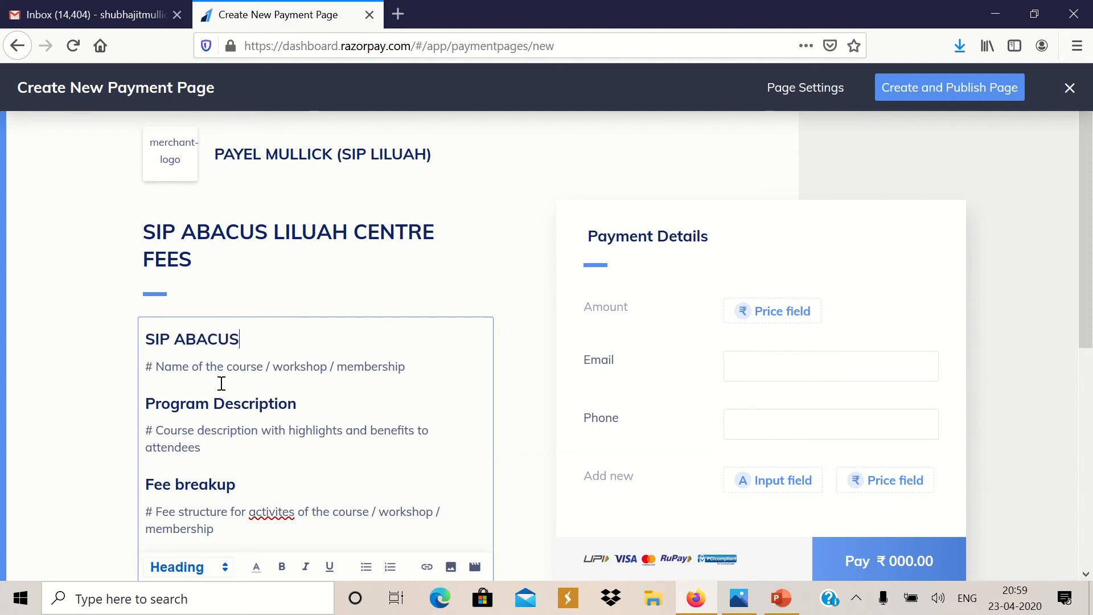
pyautogui.moveTo(305, 404); pyautogui.dragTo(76, 398)
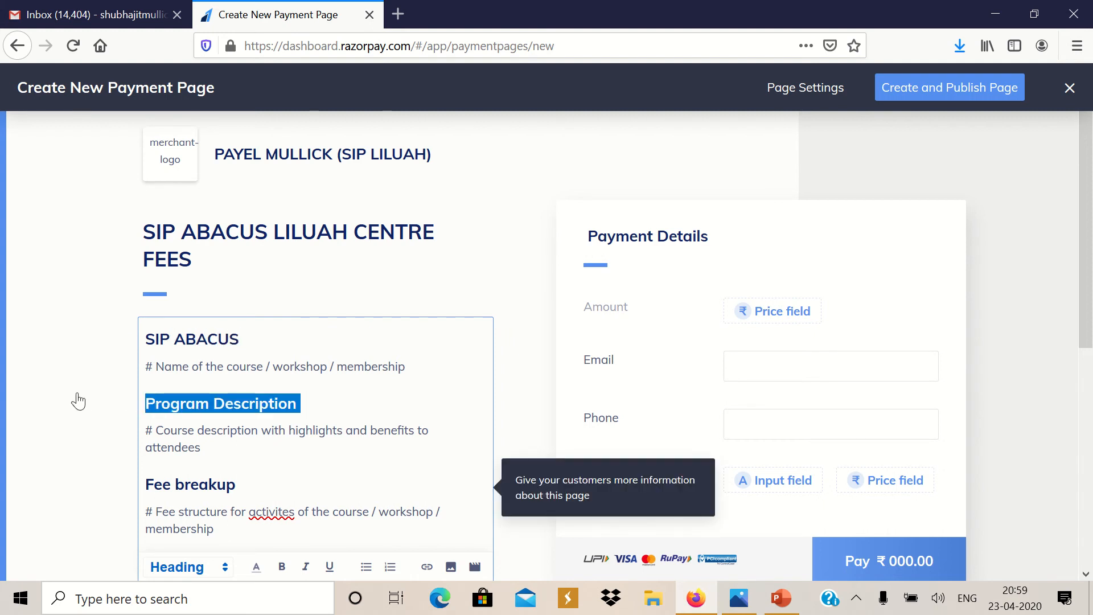
pyautogui.write('SIP ABACUS INDIA')
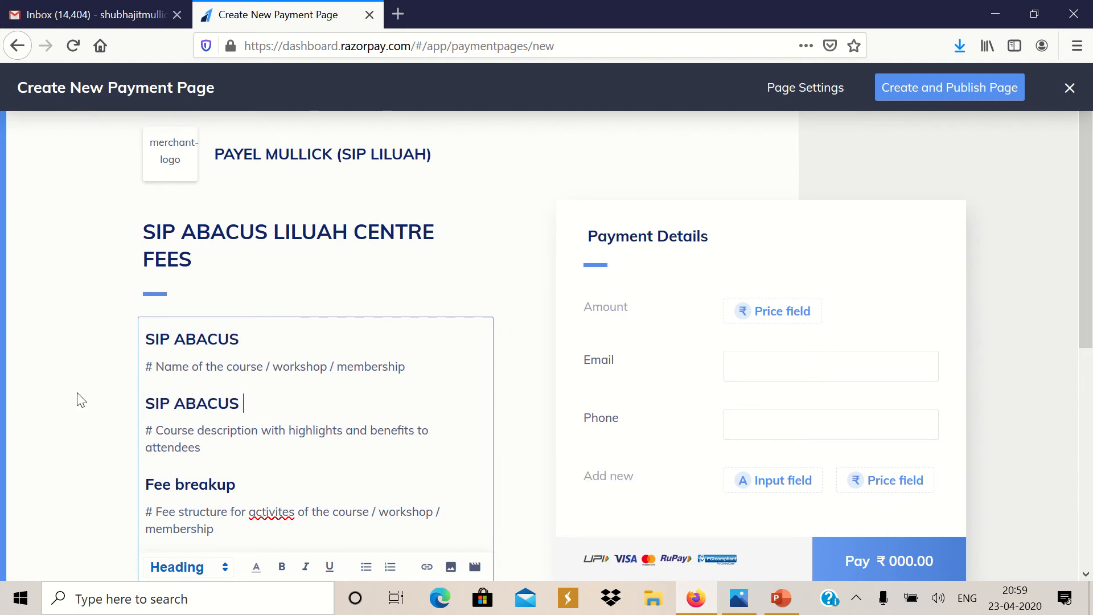
# Replace the Fee breakup heading with 'MONTHLY FEE : RS.808 (INCL.18% GST) + 2% BANK CHARGES) = RS.824.16'
pyautogui.click(198, 485)
pyautogui.write('MO')
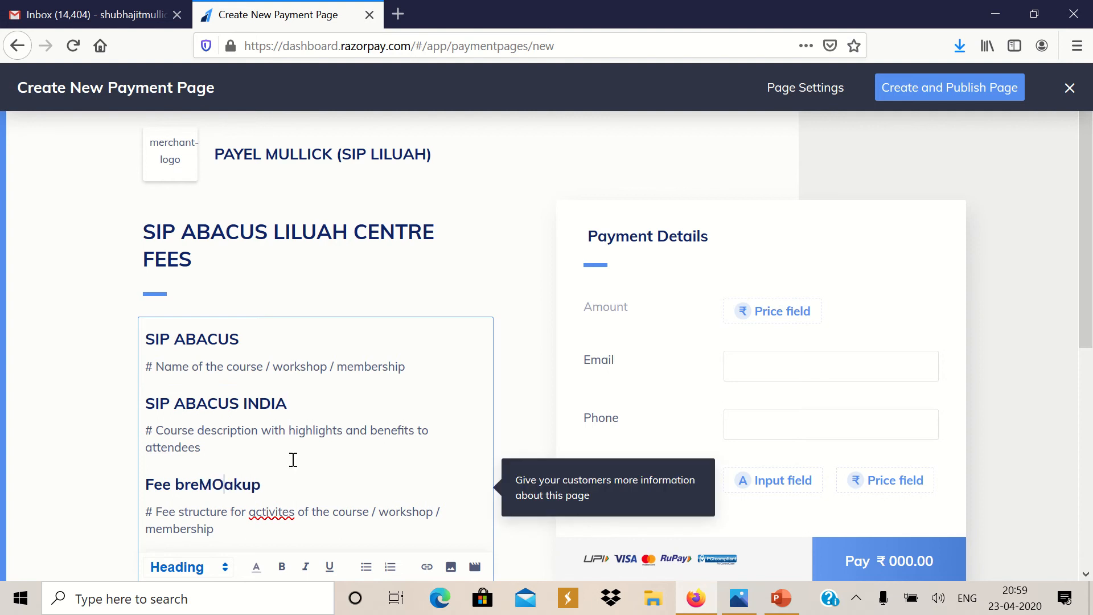
pyautogui.moveTo(283, 483); pyautogui.dragTo(93, 483)
pyautogui.write('MO')
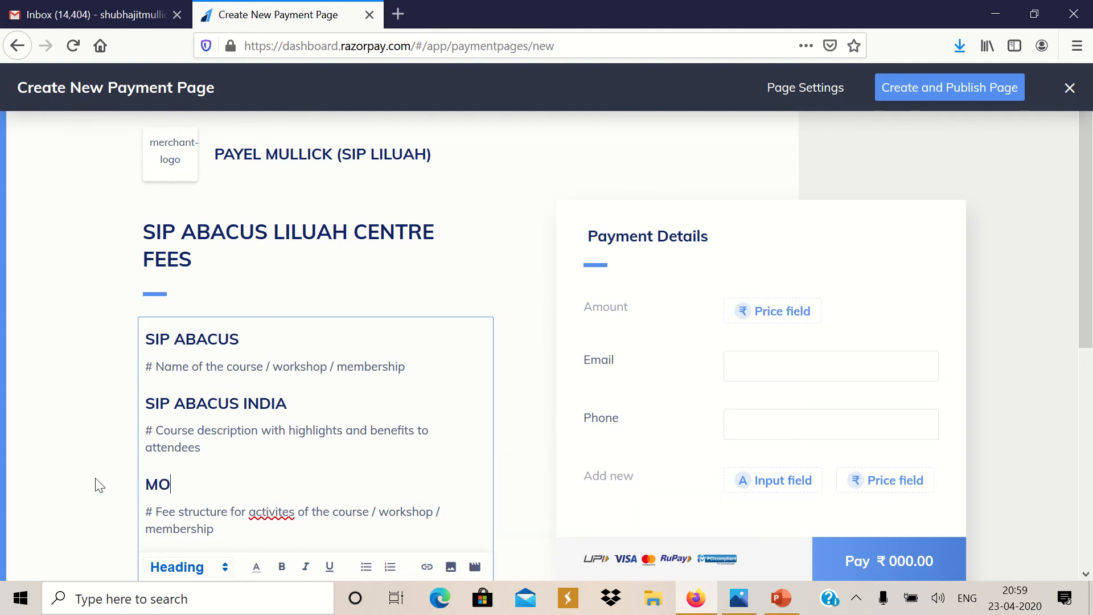
pyautogui.write('NTHLY FEE ')
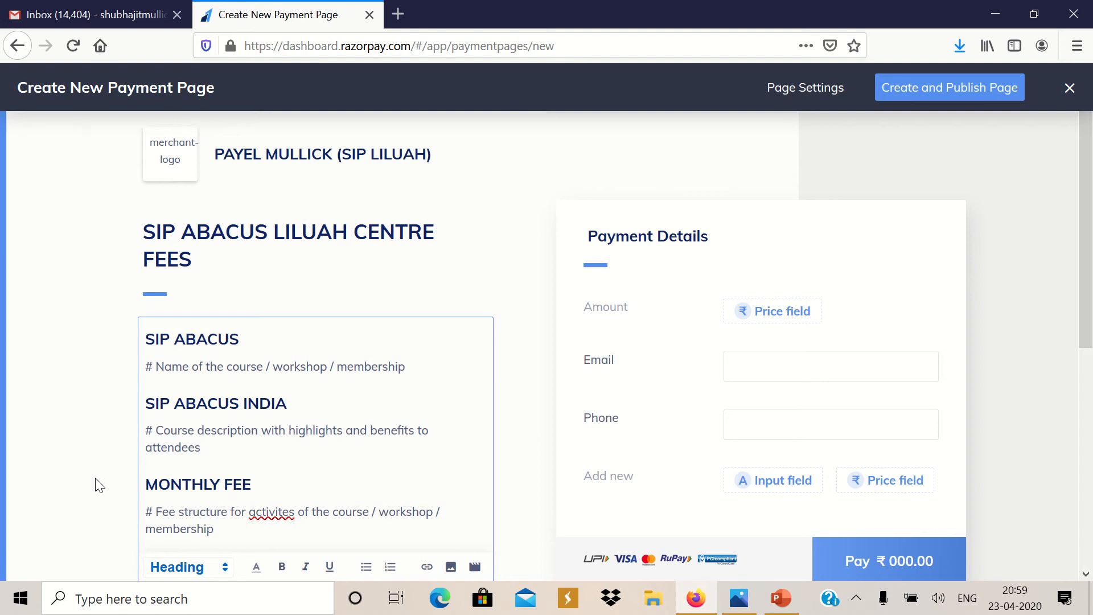
pyautogui.write(':')
pyautogui.write('808')
pyautogui.press('BackSpace')
pyautogui.press('BackSpace')
pyautogui.press('BackSpace')
pyautogui.write('RS.808')
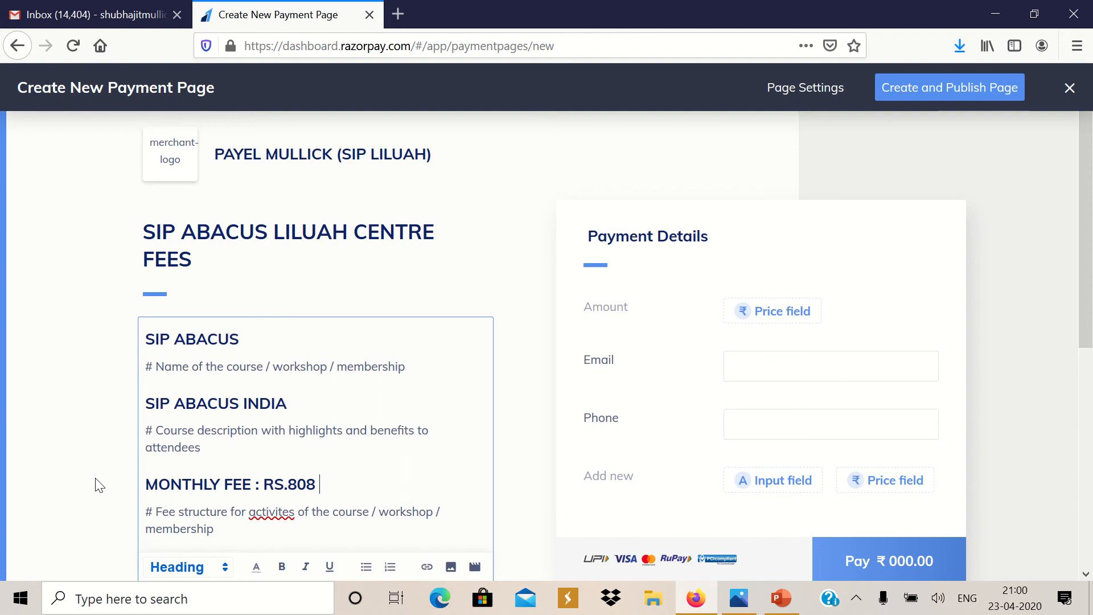
pyautogui.write(' (INCL.GST')
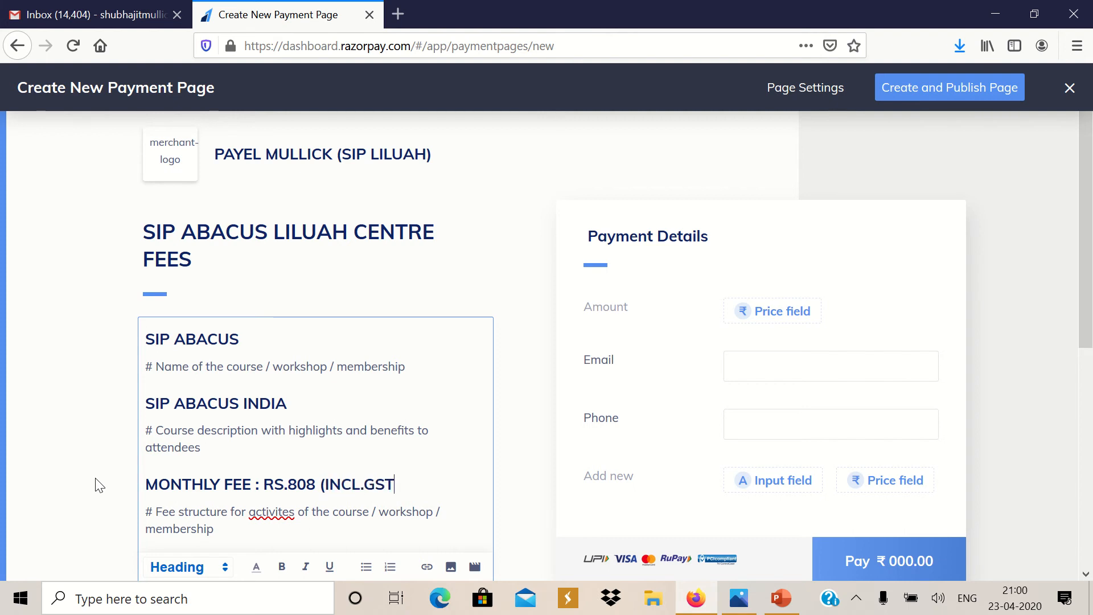
pyautogui.write(')')
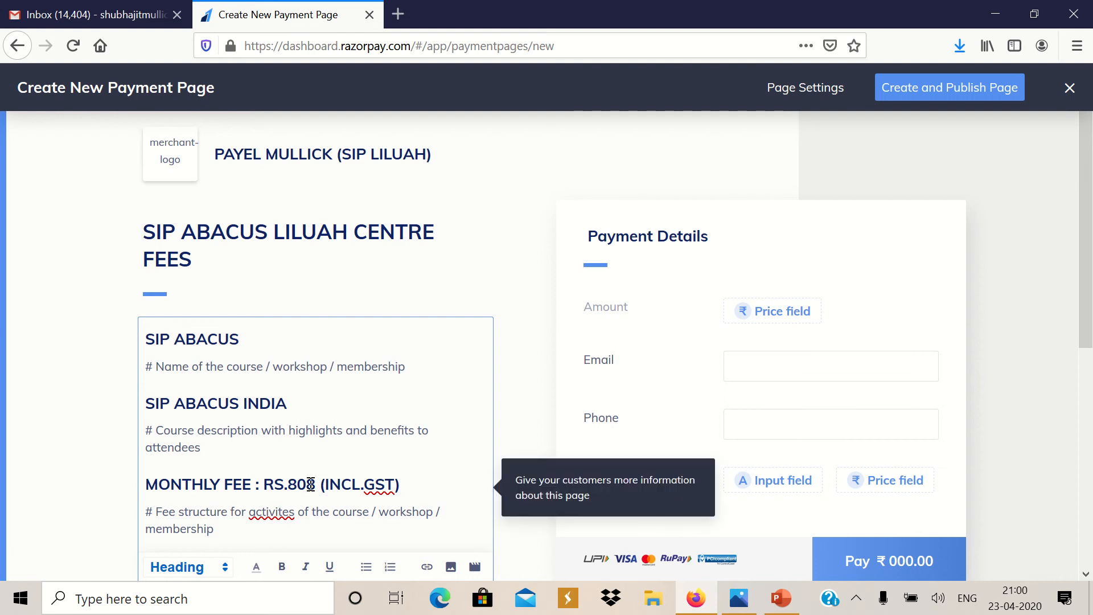
pyautogui.click(365, 484)
pyautogui.write('18% GST) ')
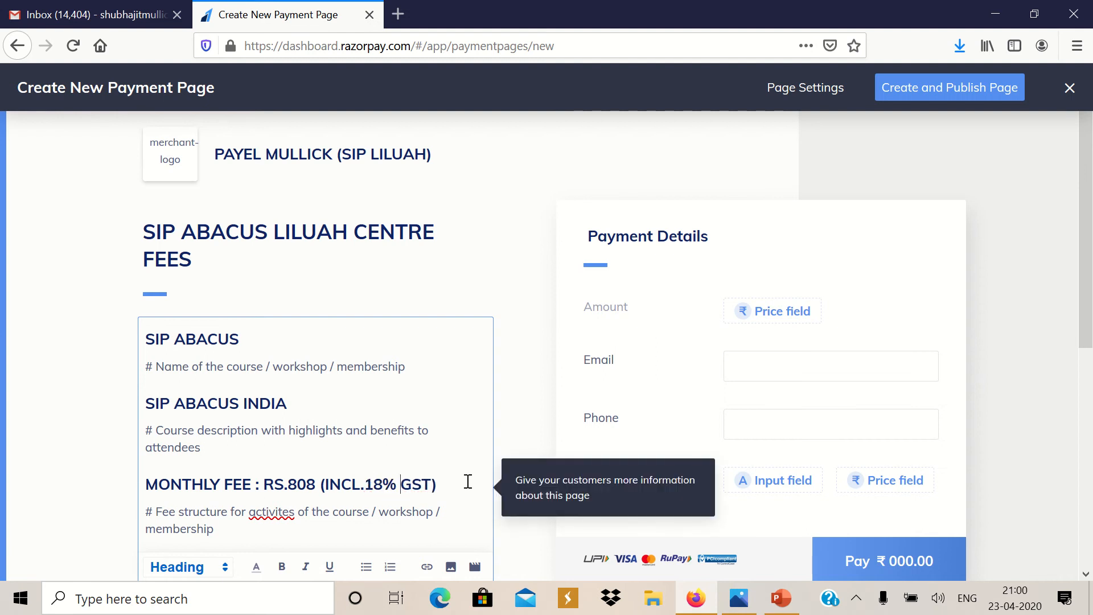
pyautogui.write('+ 2% BA')
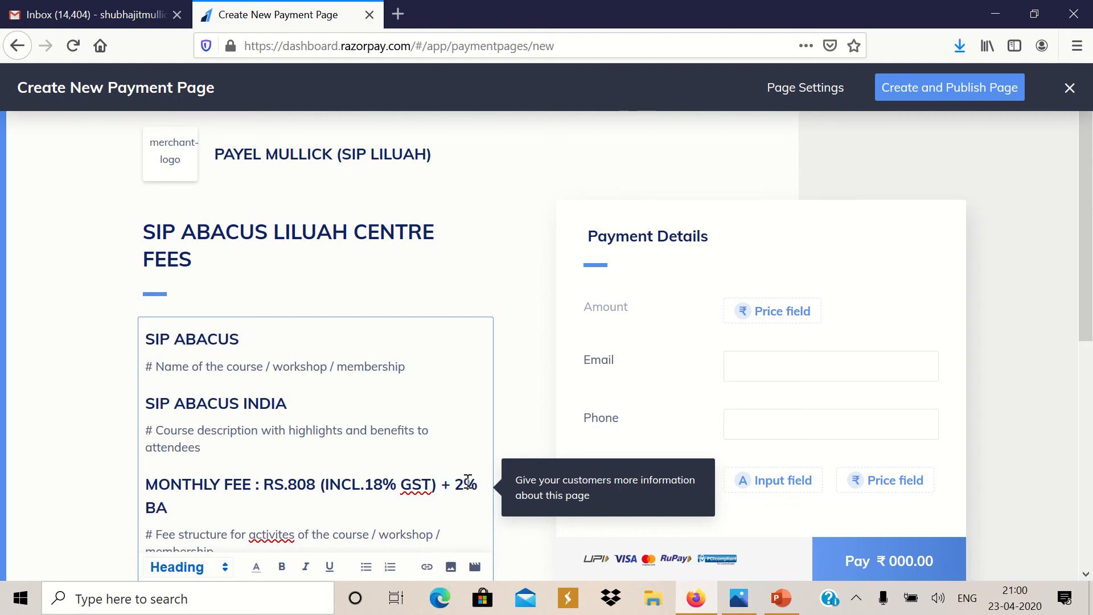
pyautogui.write('NK CHARGES')
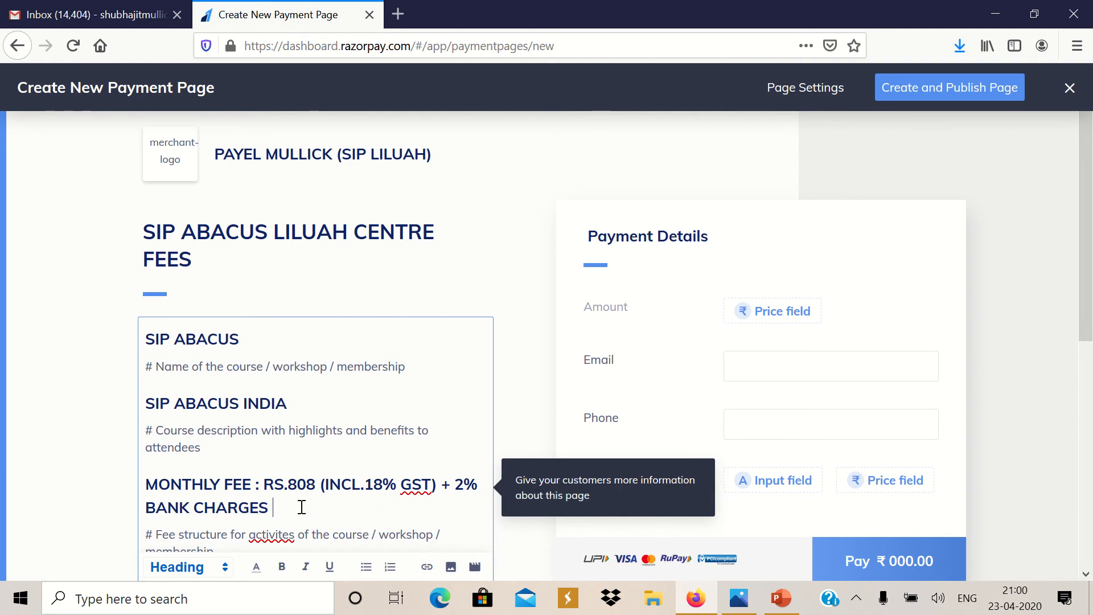
pyautogui.write('= RS.')
pyautogui.write('824.16')
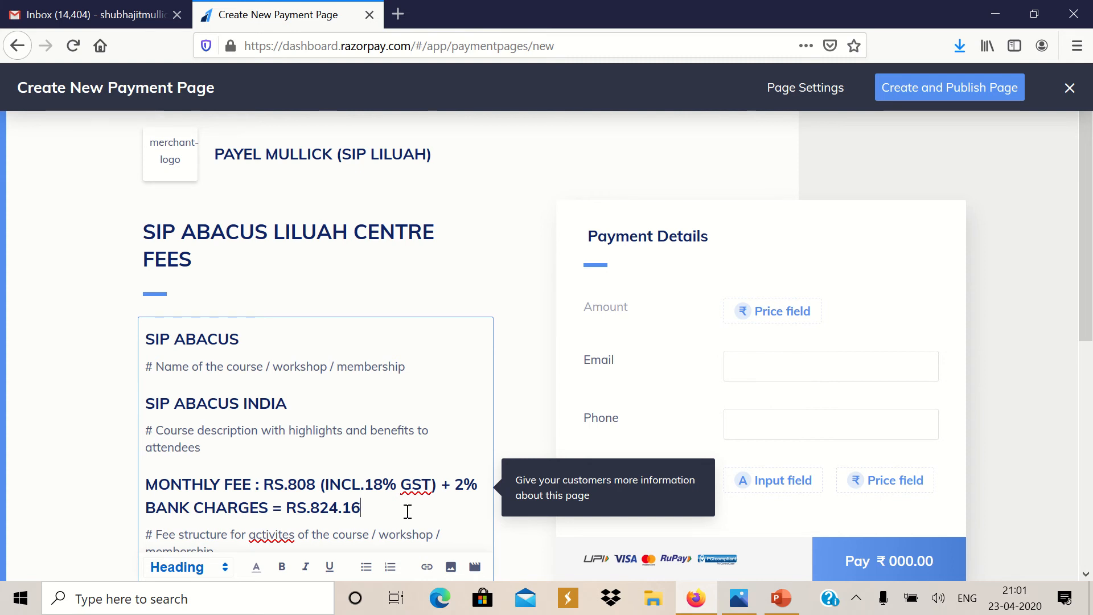
# Delete the '# Fee structure' placeholder paragraph from the description
pyautogui.scroll(-2, 1090, 323)
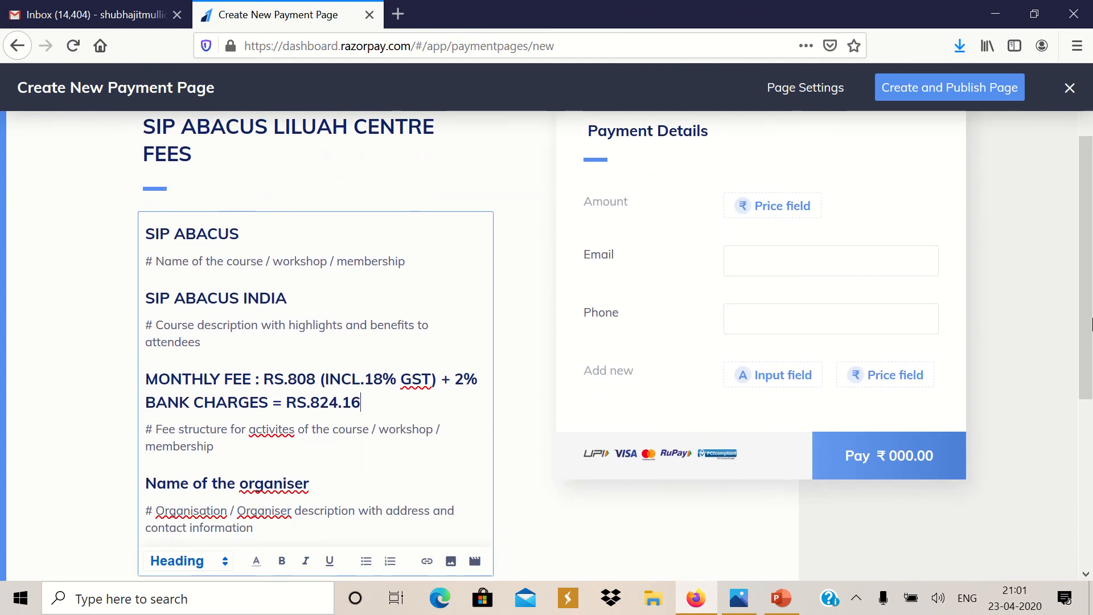
pyautogui.scroll(-2, 1091, 324)
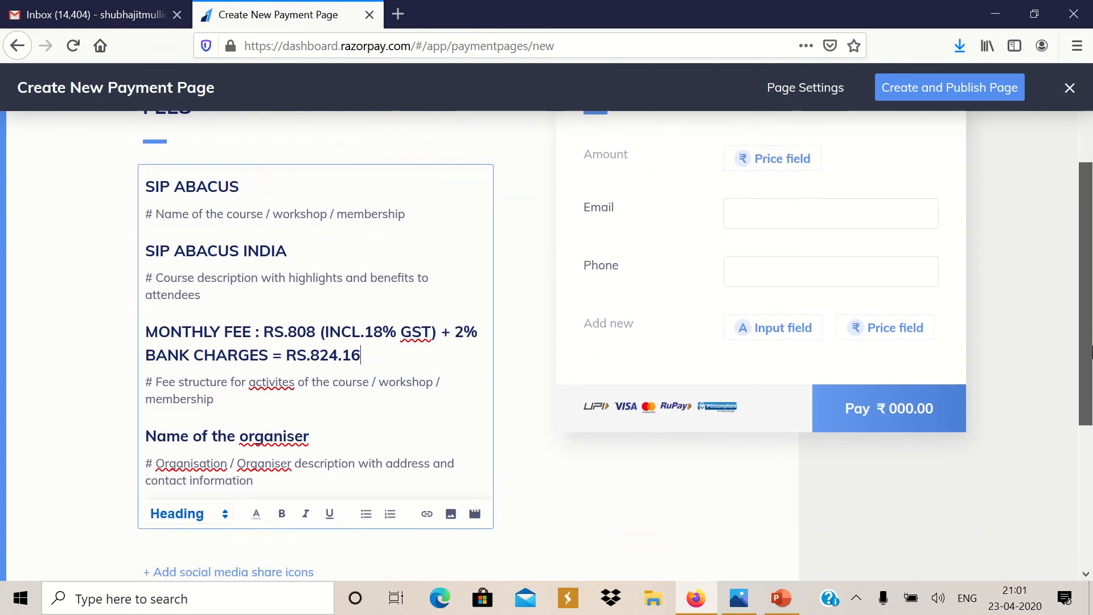
pyautogui.click(283, 364)
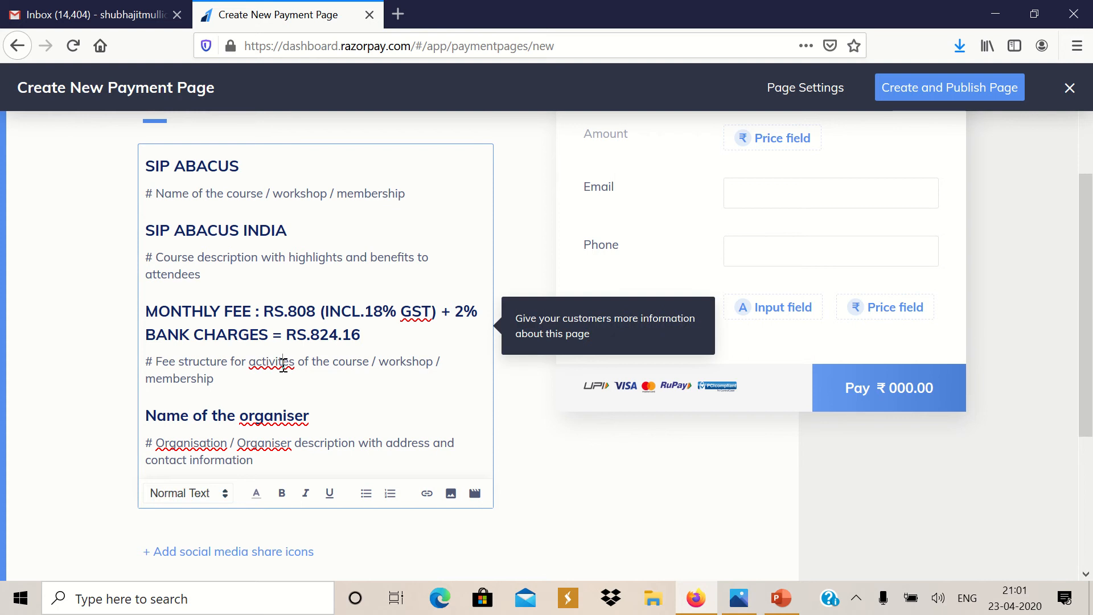
pyautogui.moveTo(256, 379); pyautogui.dragTo(146, 361)
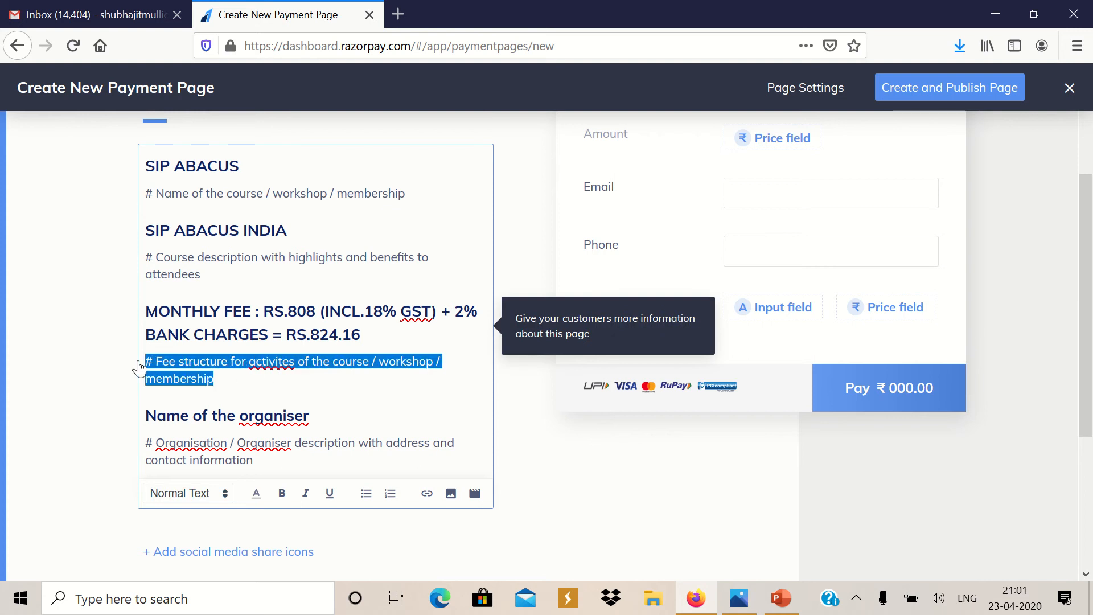
pyautogui.press('BackSpace')
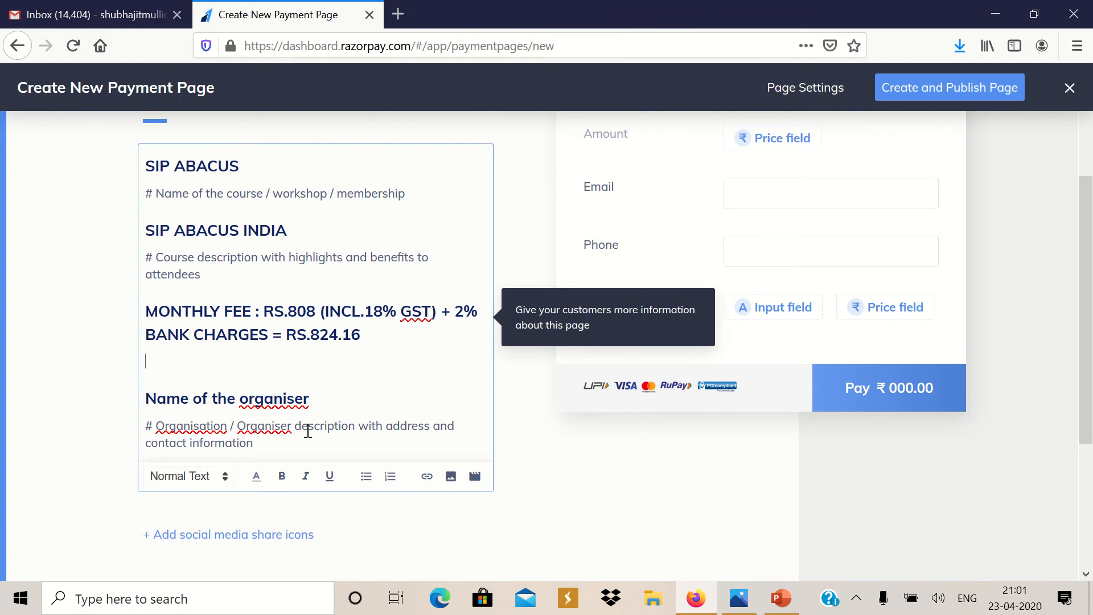
# Set the organiser description to 'SIP ABACUS LILUAH CENTRE' with the organiser's name in brackets
pyautogui.tripleClick(258, 442)
pyautogui.write('SIP')
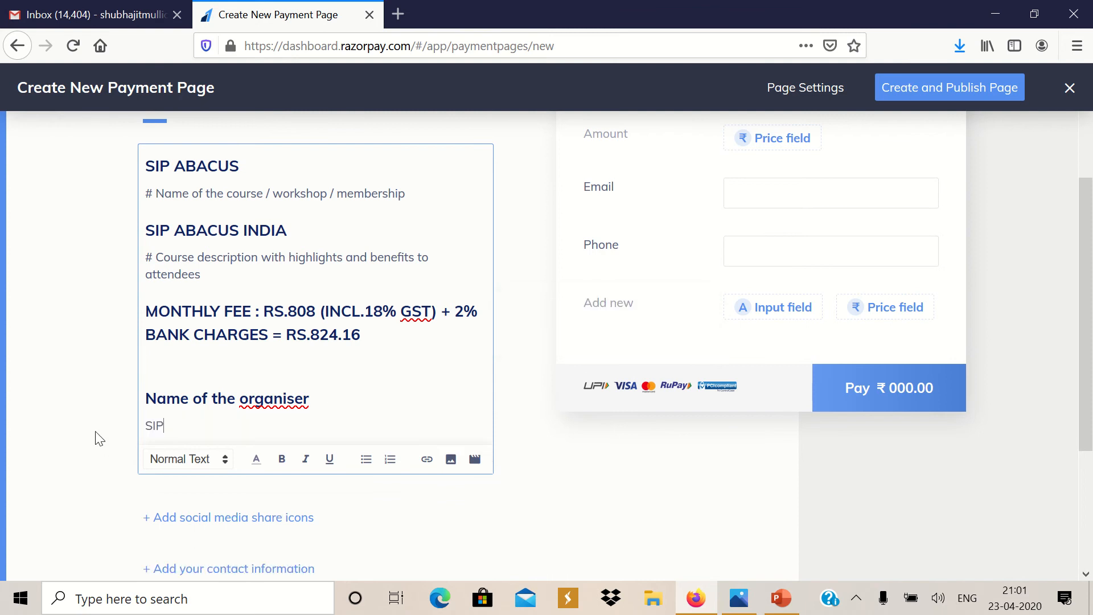
pyautogui.write(' ABACUS LILUAH CENTRE')
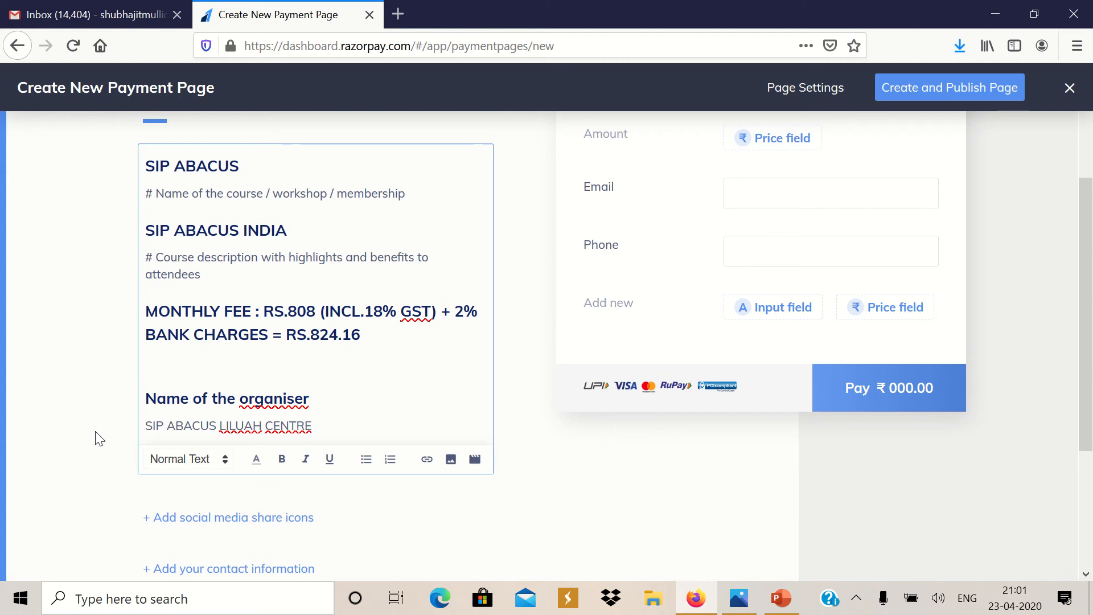
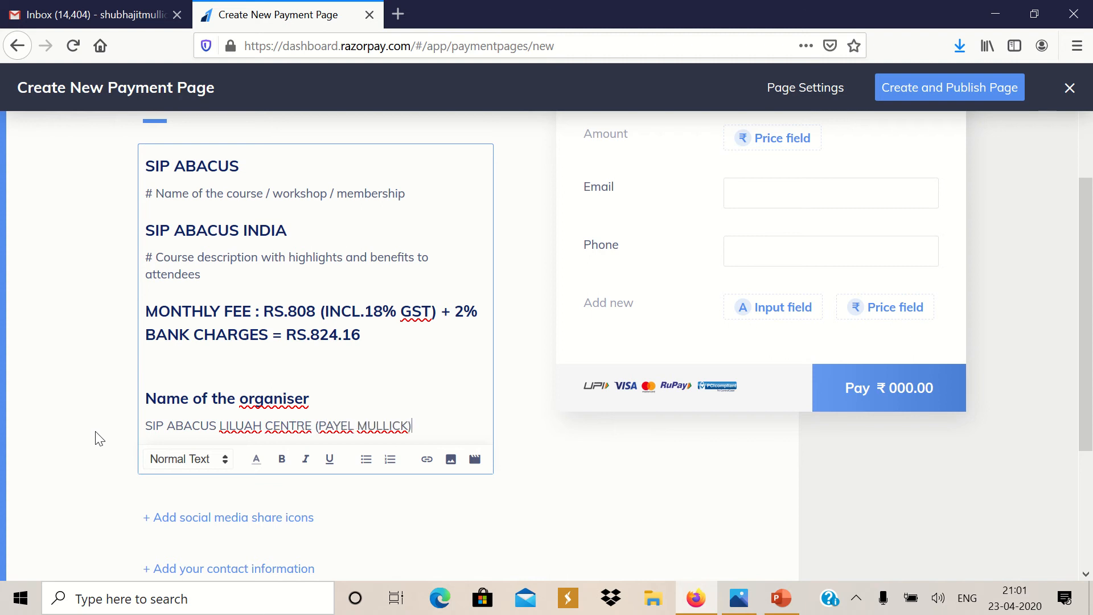
pyautogui.scroll(2, 1085, 285)
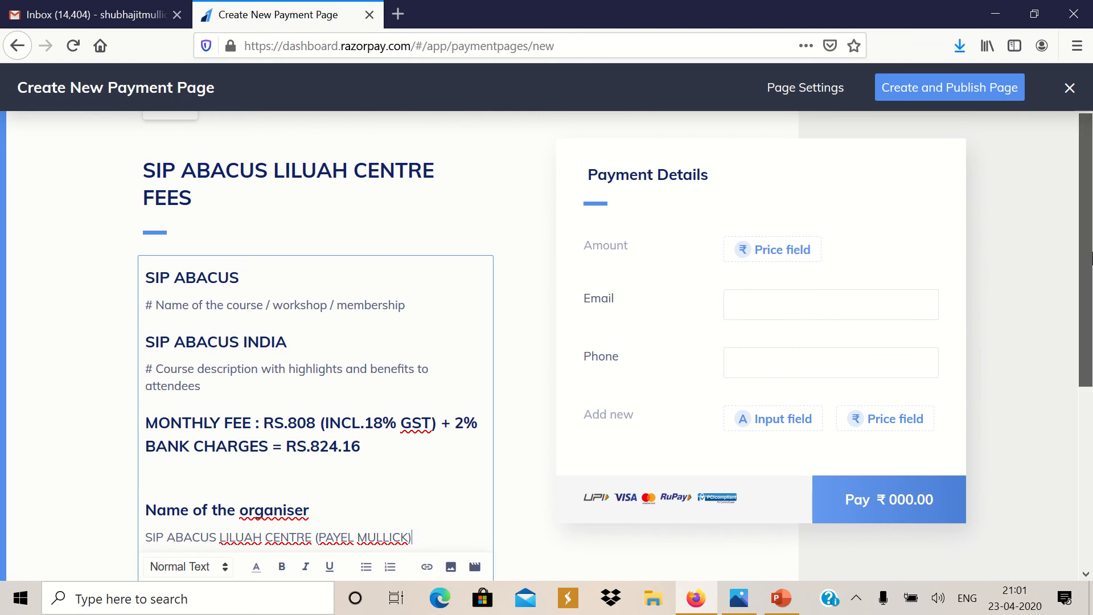
# Make the Amount field customer-decided and save it, leaving the Email field settings unchanged
pyautogui.scroll(-1, 1090, 260)
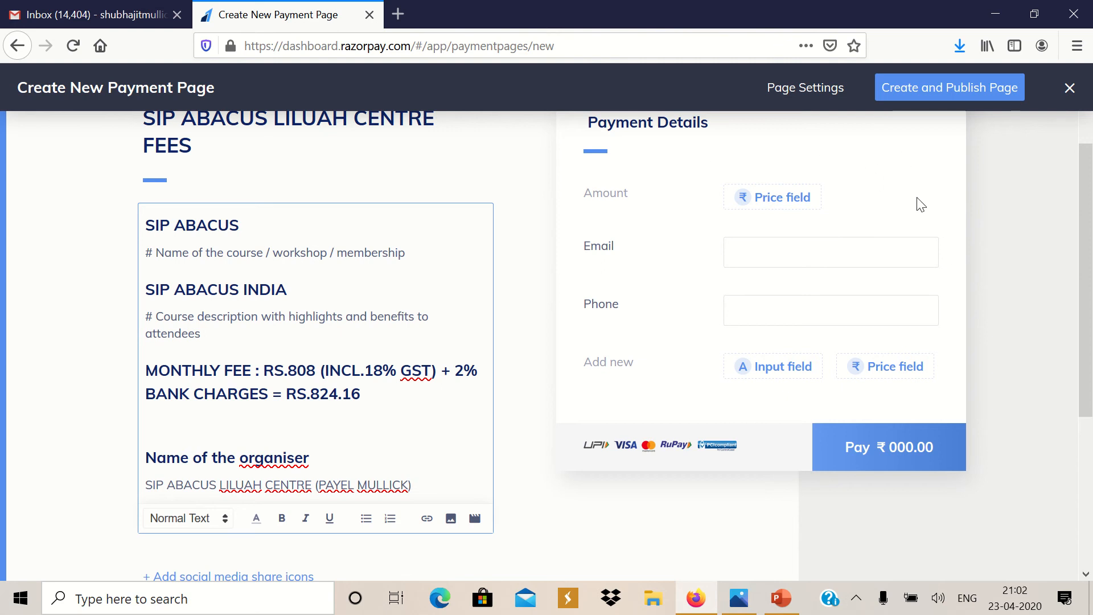
pyautogui.click(778, 202)
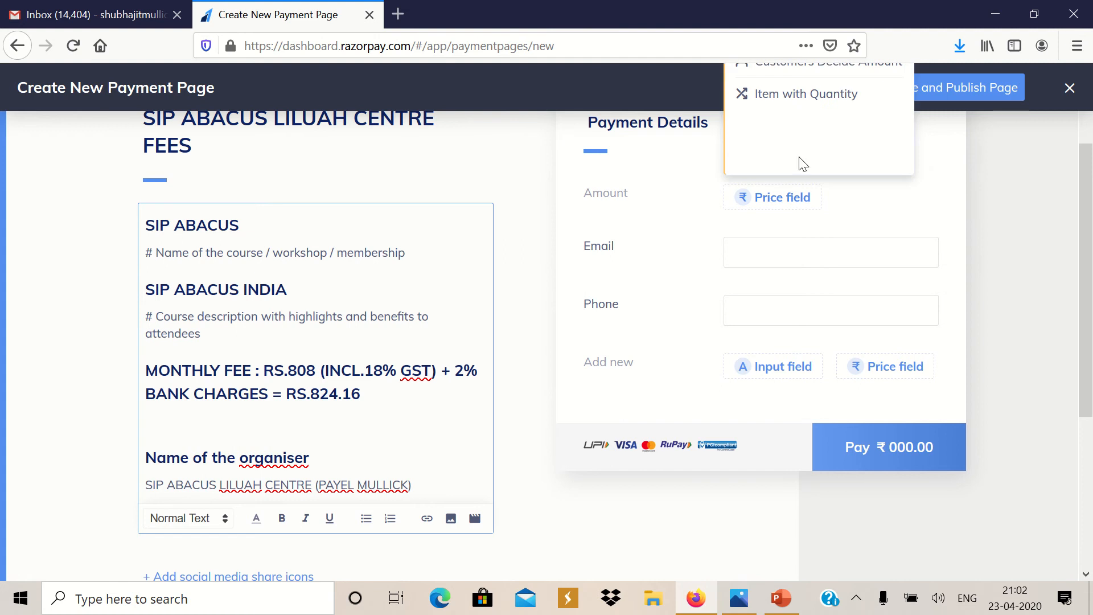
pyautogui.moveTo(1089, 215); pyautogui.dragTo(1088, 171)
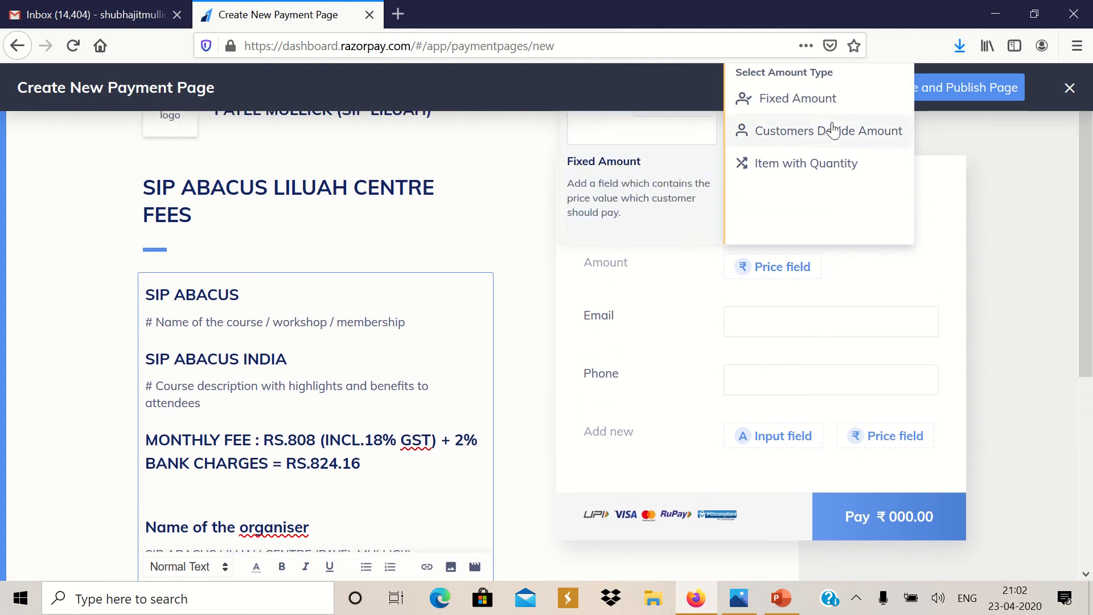
pyautogui.moveTo(805, 142)
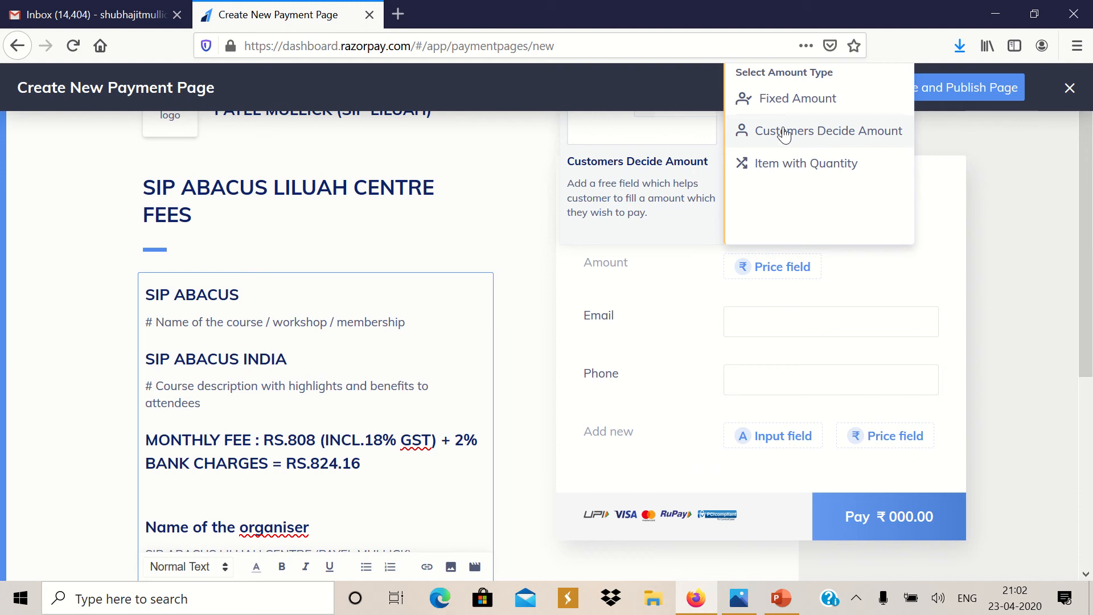
pyautogui.click(784, 136)
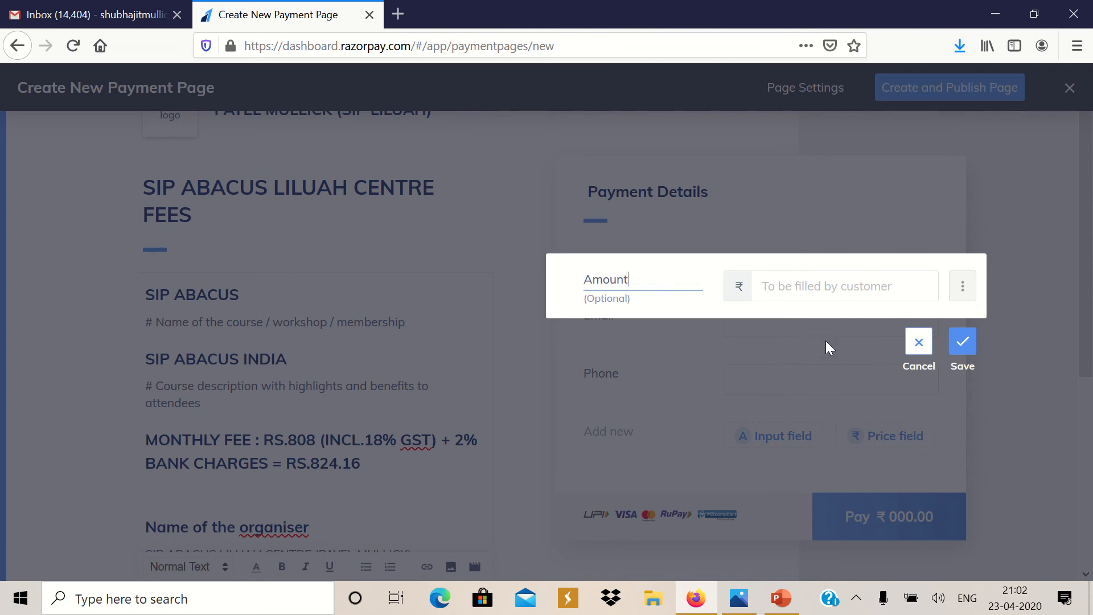
pyautogui.click(963, 348)
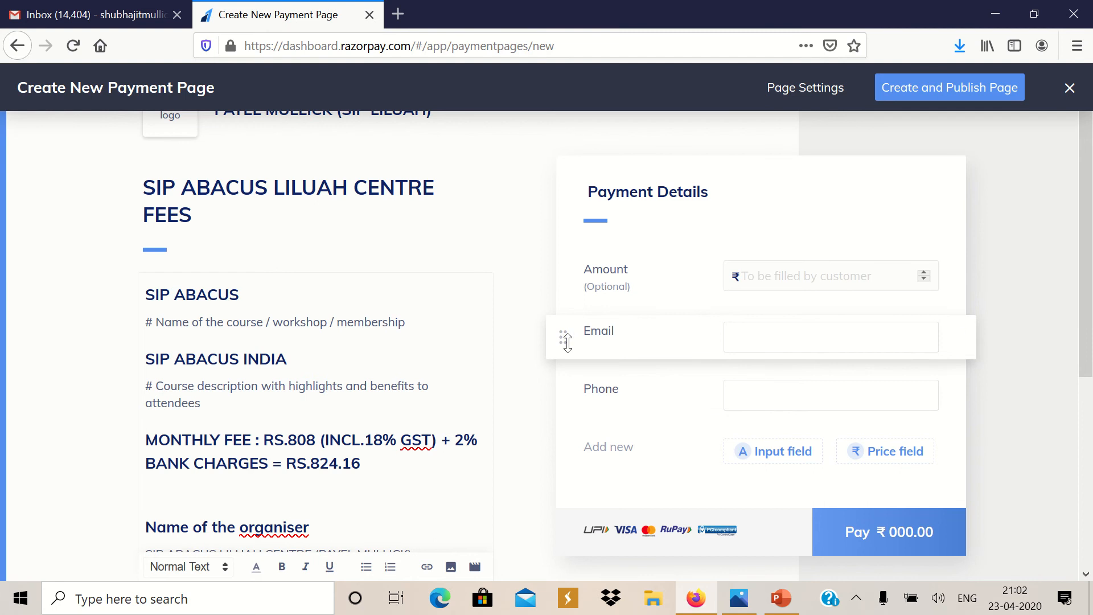
pyautogui.click(962, 334)
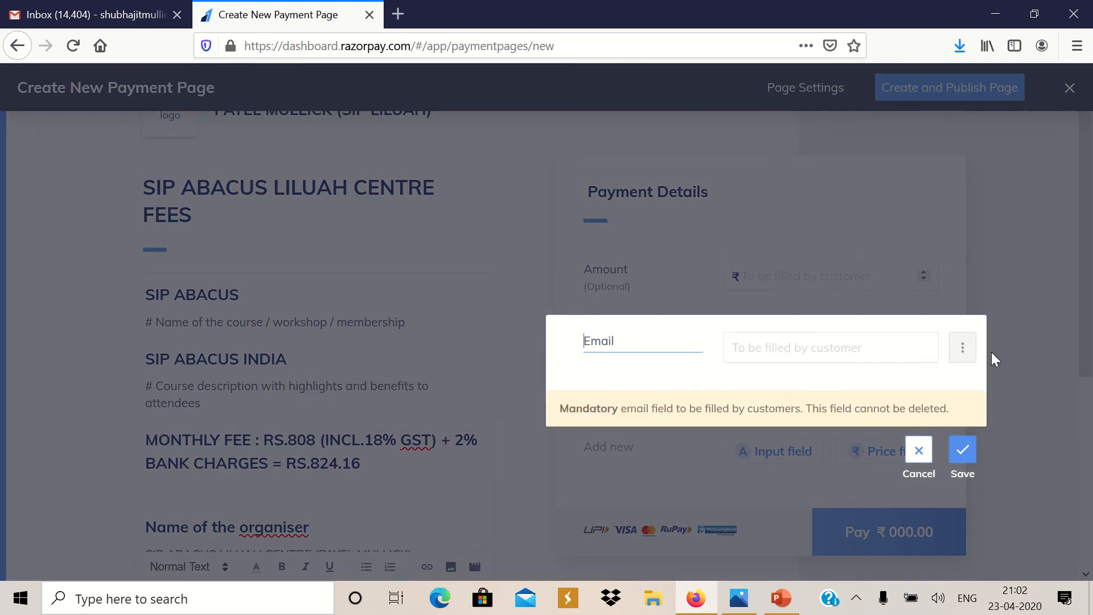
pyautogui.click(962, 451)
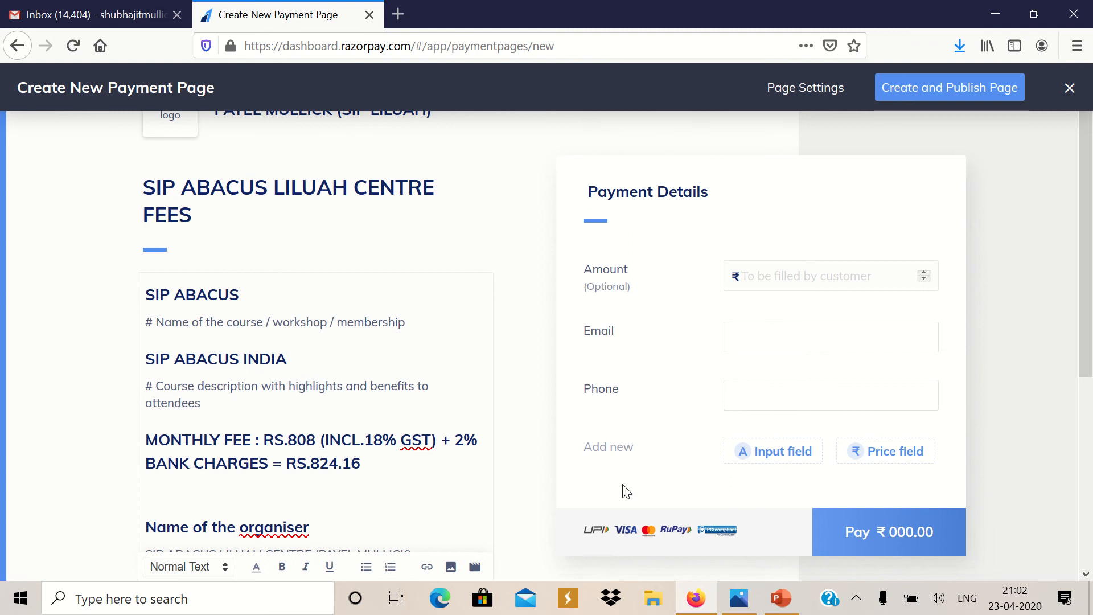
# Add an alphabets-only input field labelled 'STUDENT NAME'
pyautogui.click(782, 457)
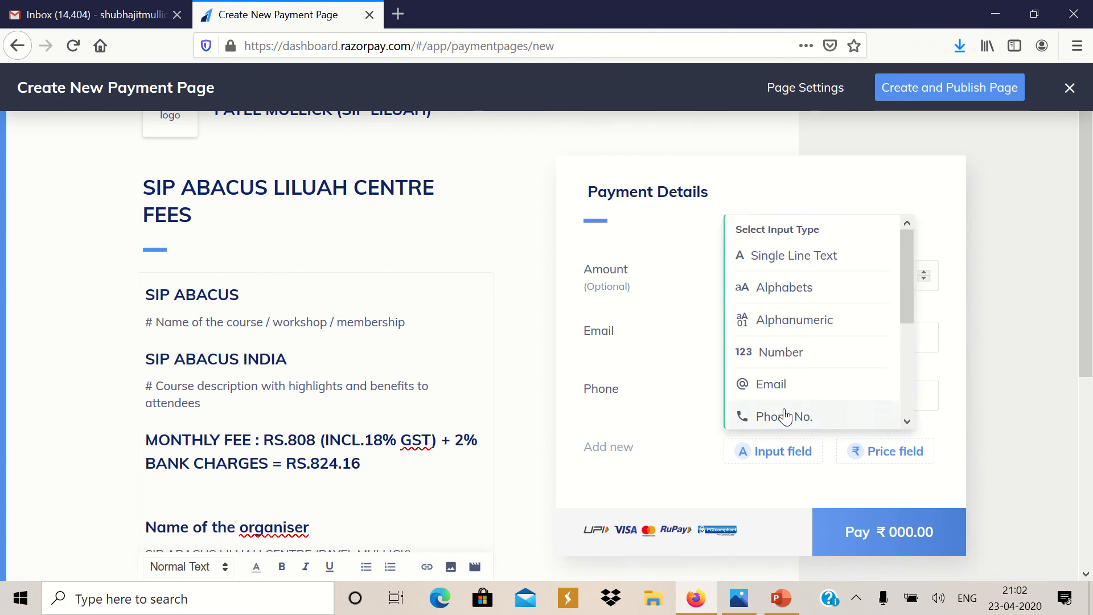
pyautogui.click(770, 288)
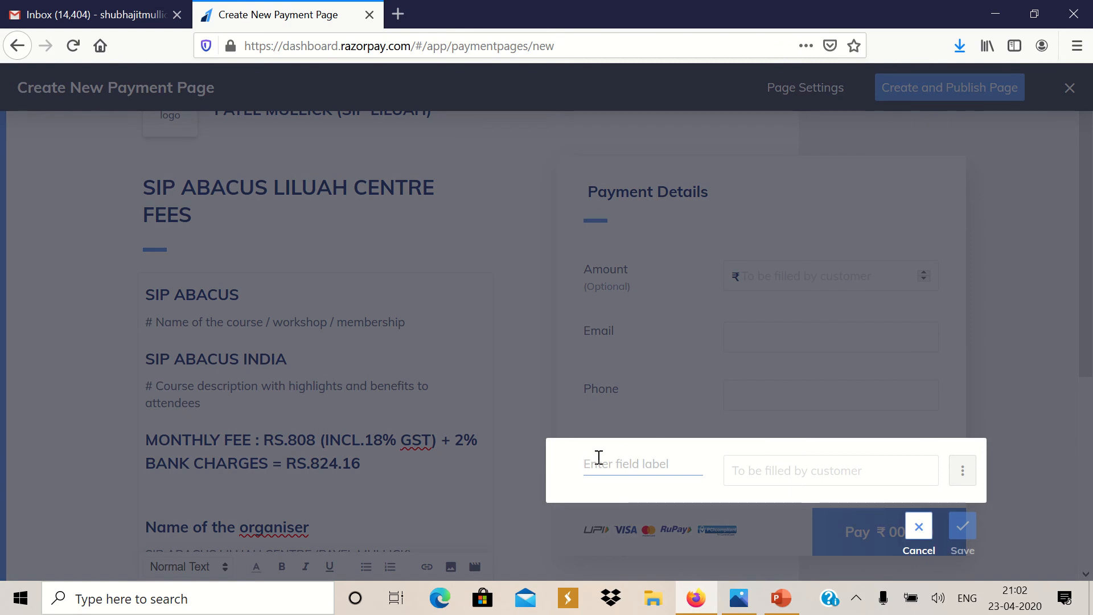
pyautogui.write('STUDENT')
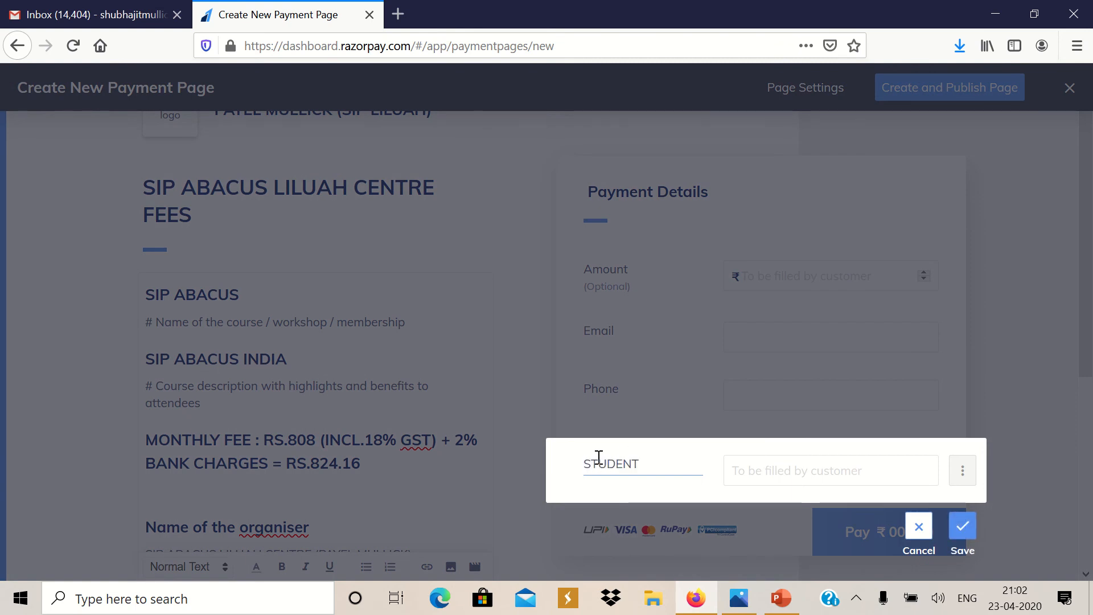
pyautogui.write('NAME')
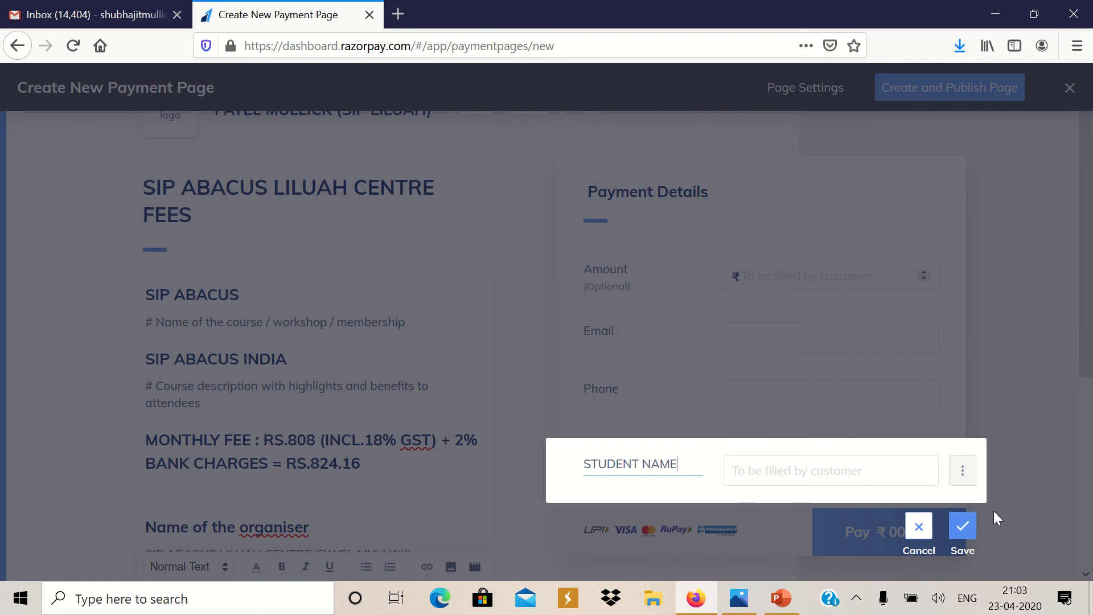
pyautogui.click(963, 527)
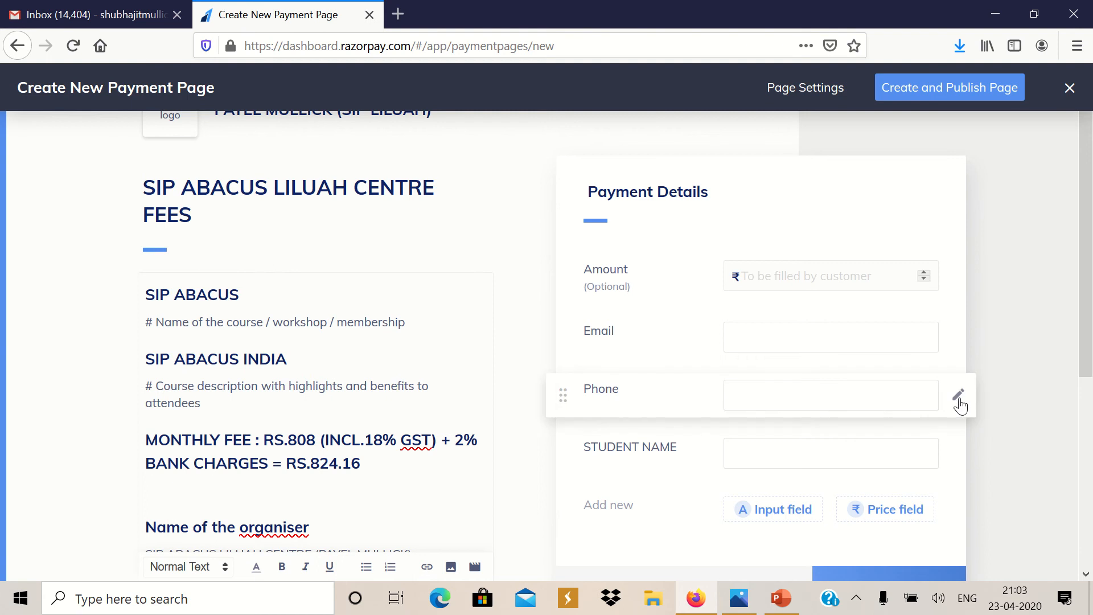
# Relabel the Phone field as 'MOBILE NUMBER' and save it
pyautogui.click(959, 397)
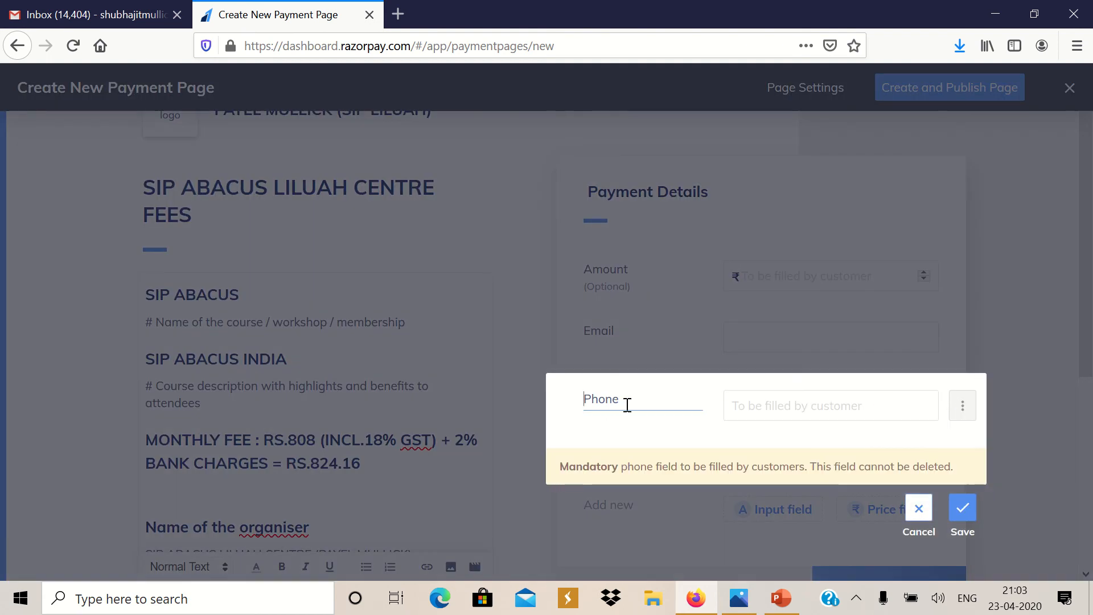
pyautogui.press('BackSpace')
pyautogui.press('BackSpace')
pyautogui.press('BackSpace')
pyautogui.press('BackSpace')
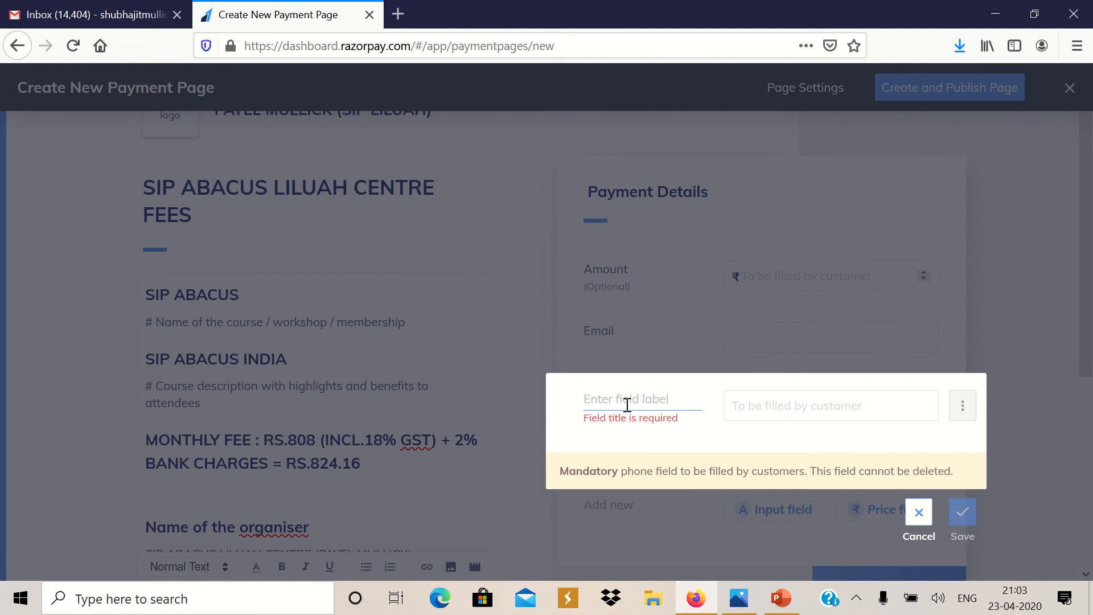
pyautogui.write('MOBILE')
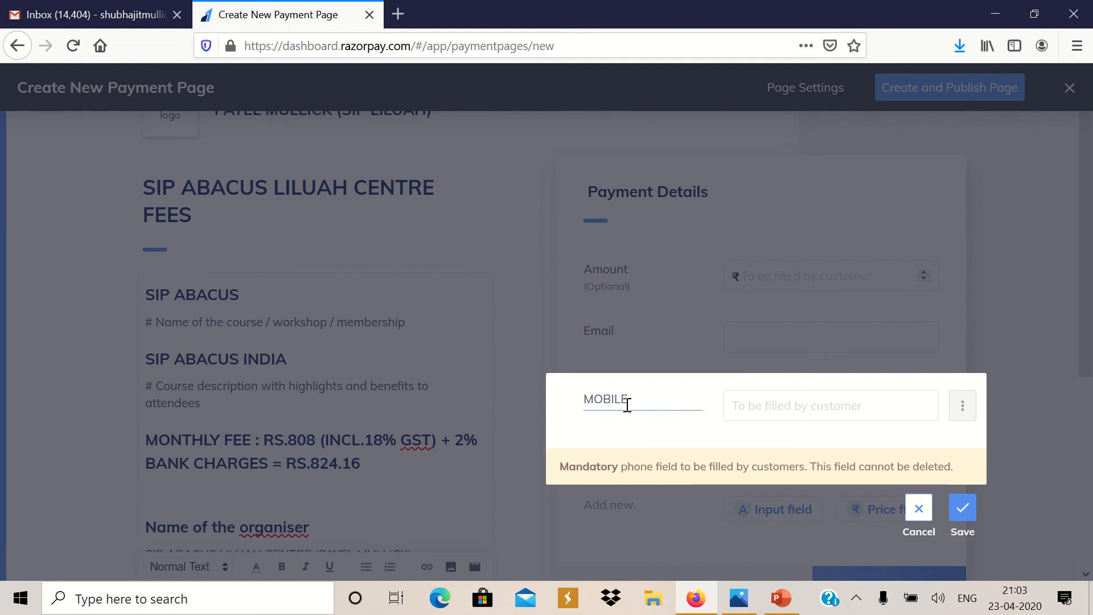
pyautogui.write(' M')
pyautogui.press('BackSpace')
pyautogui.press('BackSpace')
pyautogui.write('NUMBER')
pyautogui.click(963, 512)
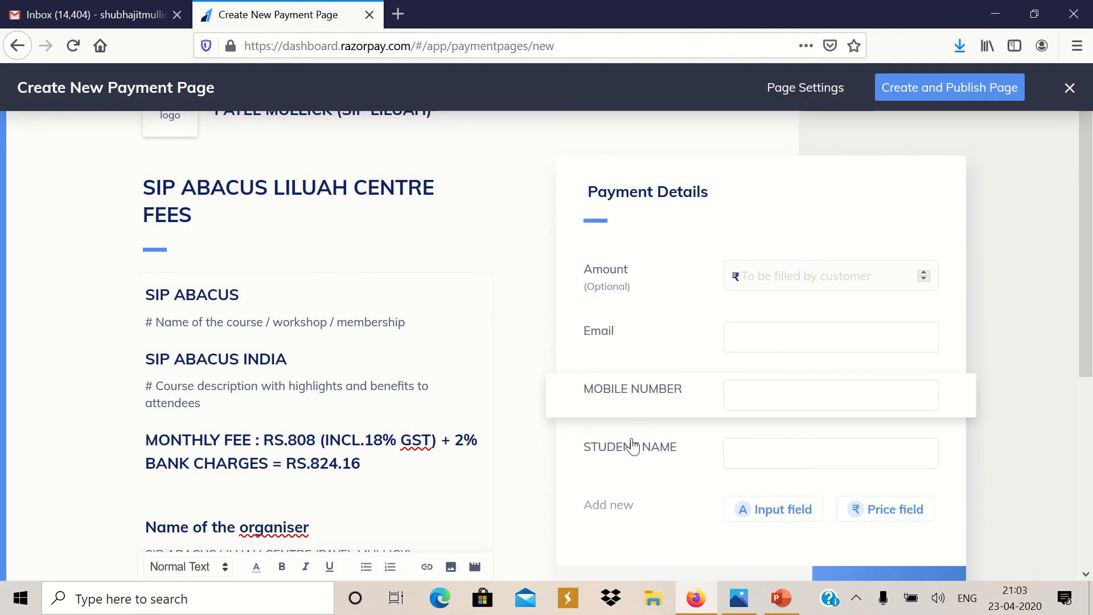
# Review the finished fees page and publish it, getting a shareable short link
pyautogui.moveTo(1091, 300); pyautogui.dragTo(1092, 372)
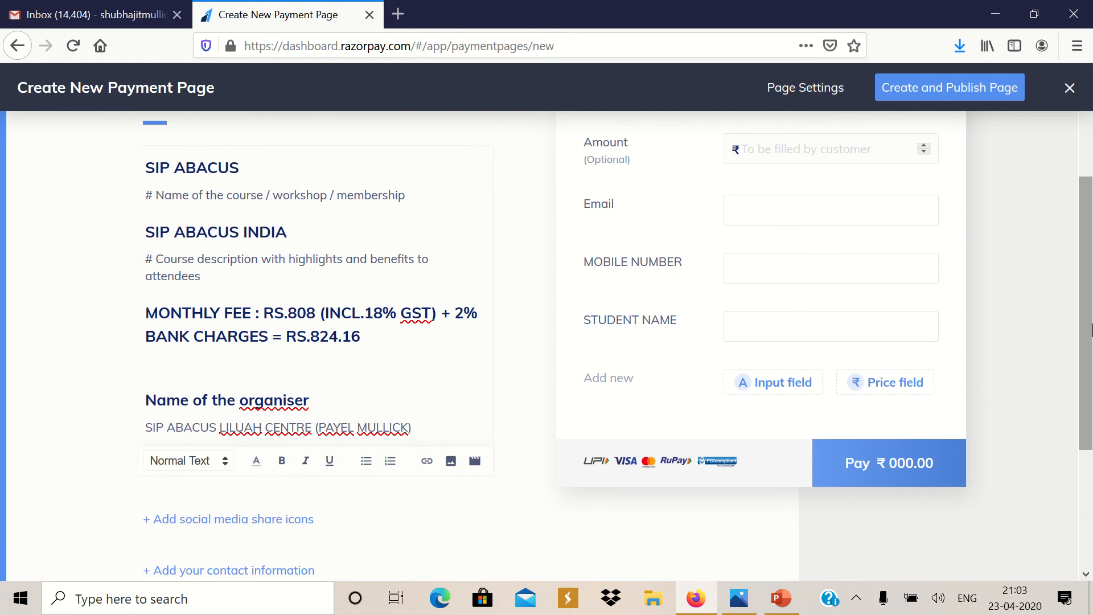
pyautogui.scroll(-6, 1092, 330)
pyautogui.scroll(4, 1092, 324)
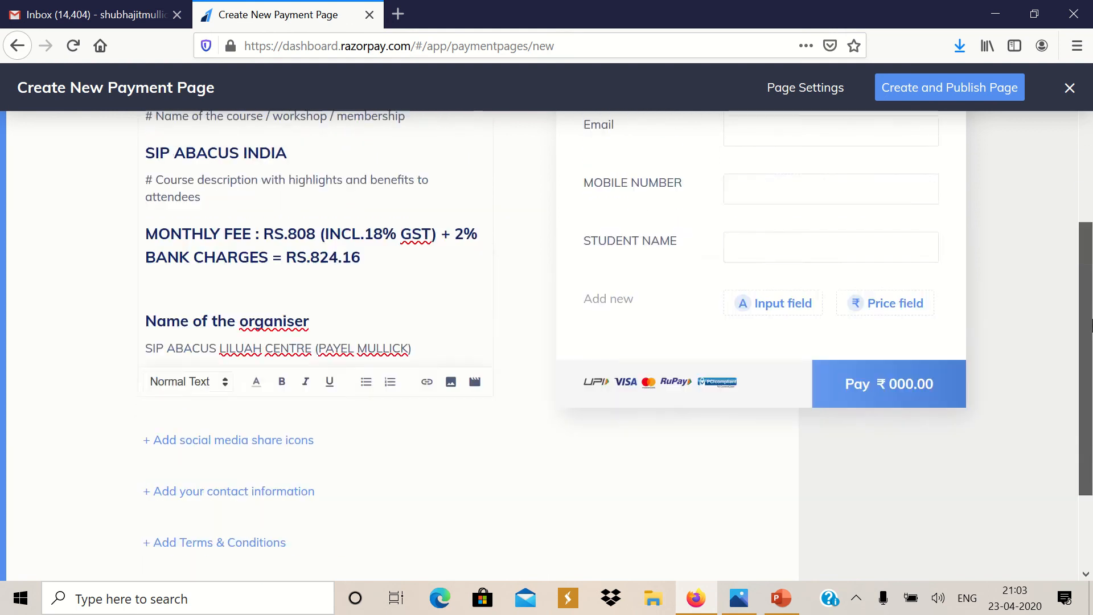
pyautogui.scroll(5, 1092, 324)
pyautogui.scroll(-6, 1092, 312)
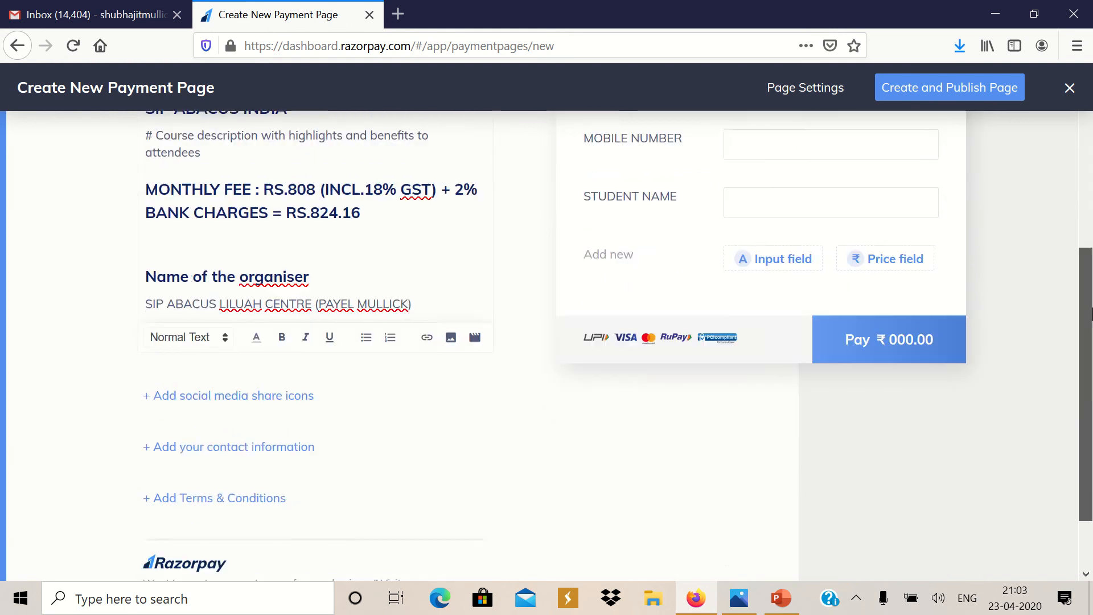
pyautogui.scroll(5, 1092, 313)
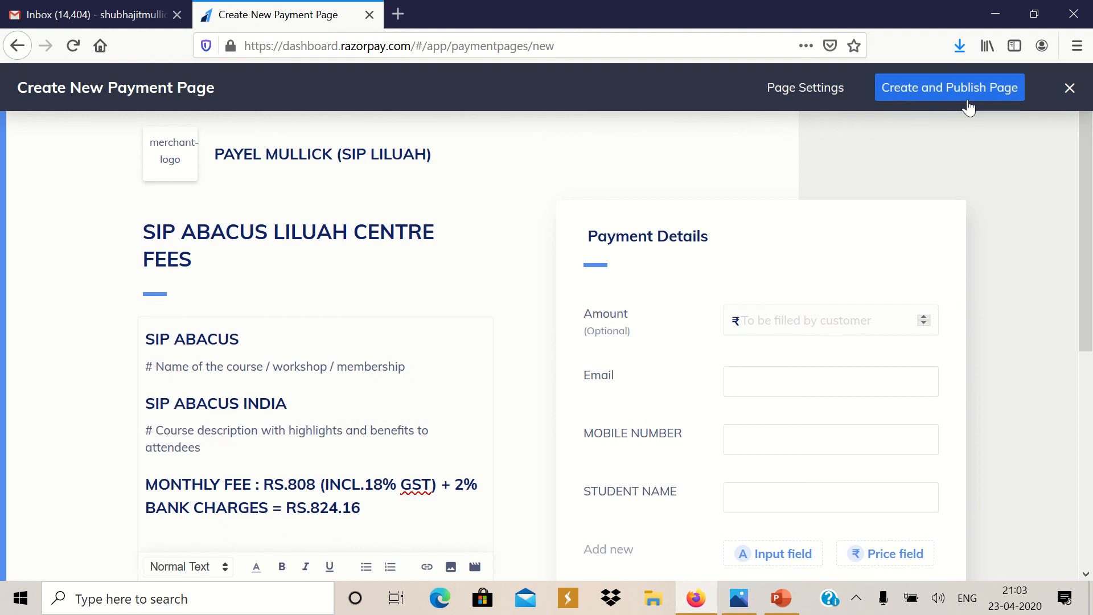
pyautogui.click(902, 91)
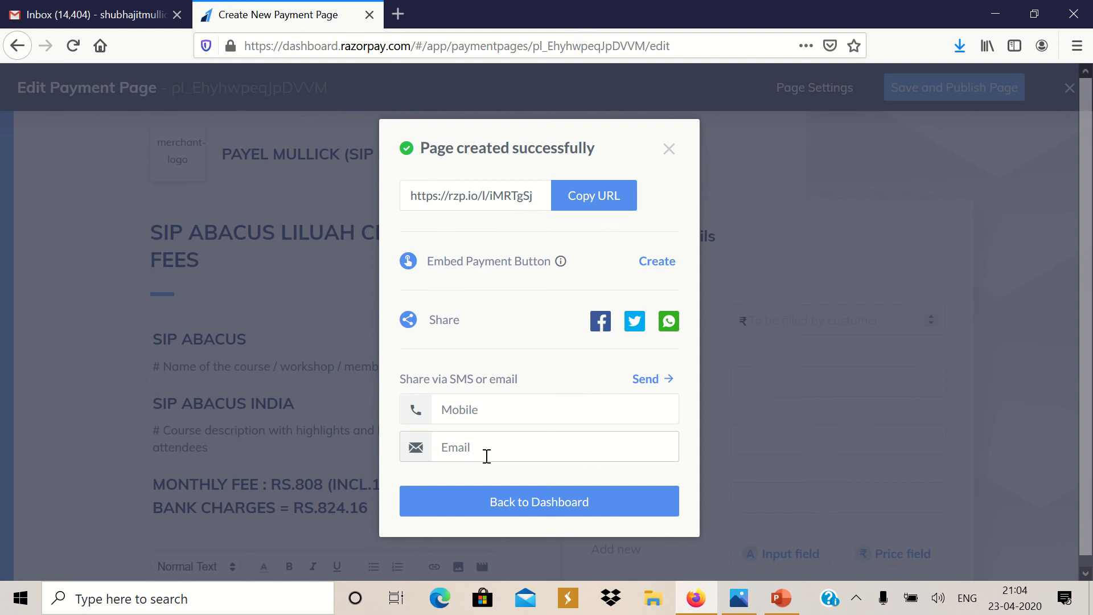
# Copy the new fees page's short link from the success dialog and switch to Gmail
pyautogui.click(586, 214)
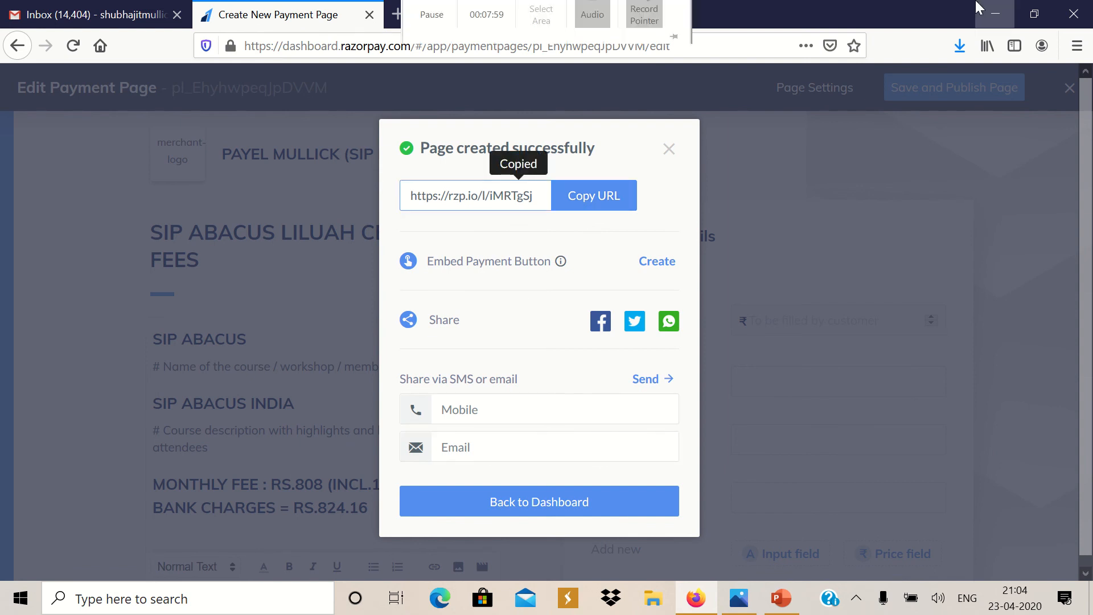
pyautogui.click(101, 6)
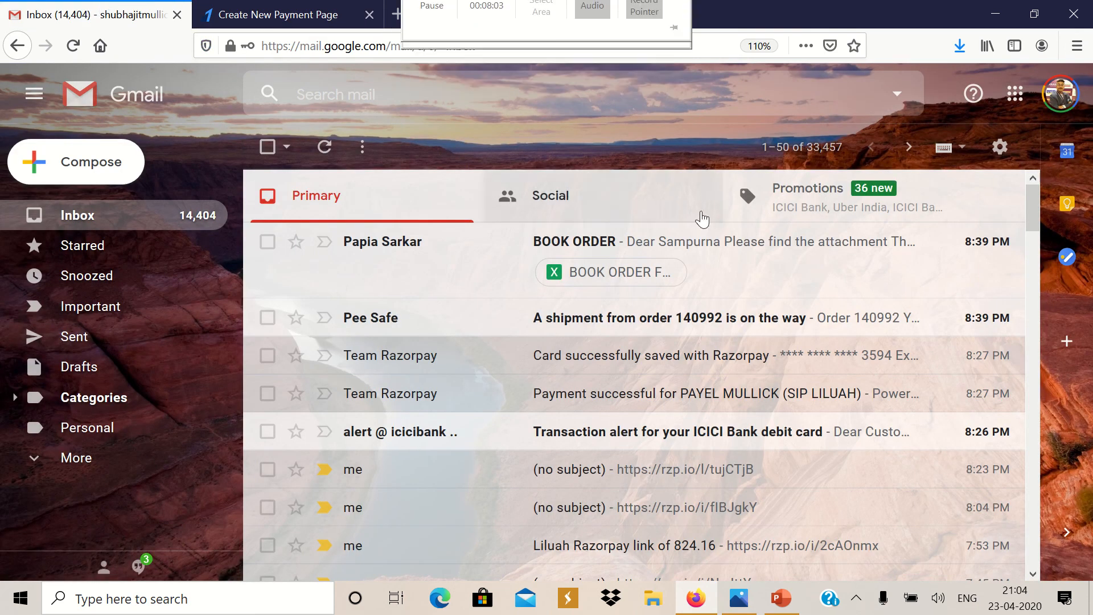
# Start a new email and paste the payment page link into its body
pyautogui.click(97, 169)
pyautogui.rightClick(244, 265)
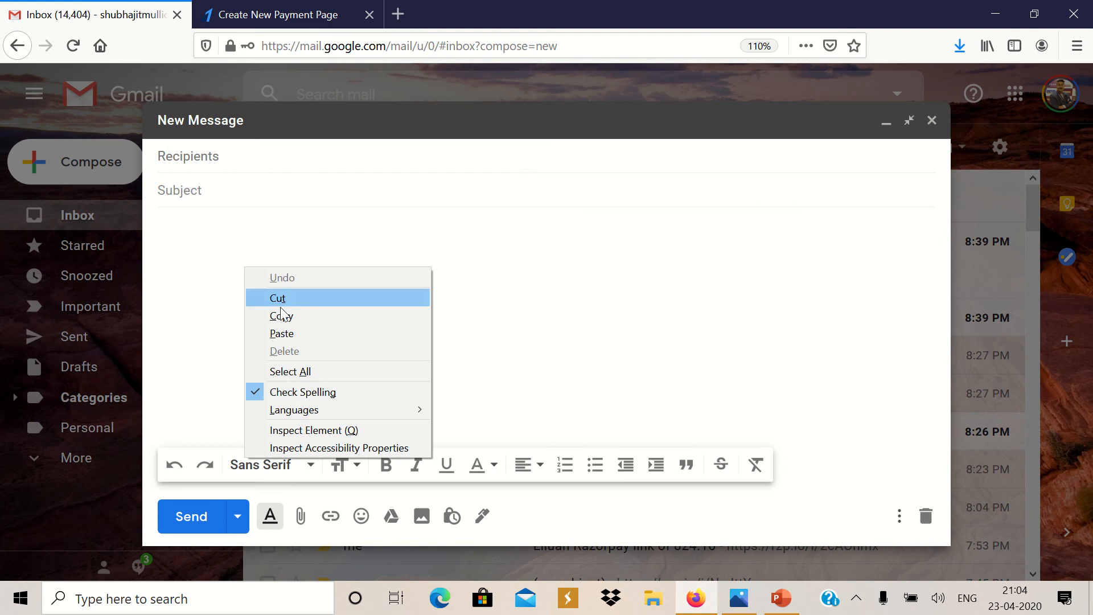
pyautogui.click(282, 334)
# Address the email to the account's own contact, send it, and open the received message
pyautogui.click(191, 156)
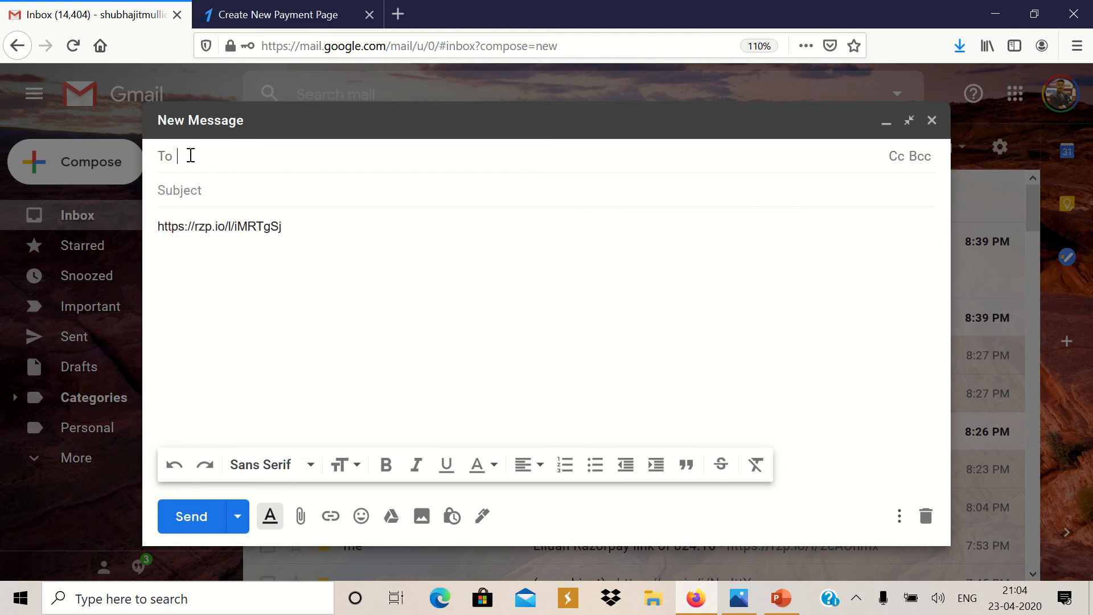
pyautogui.write('SHU')
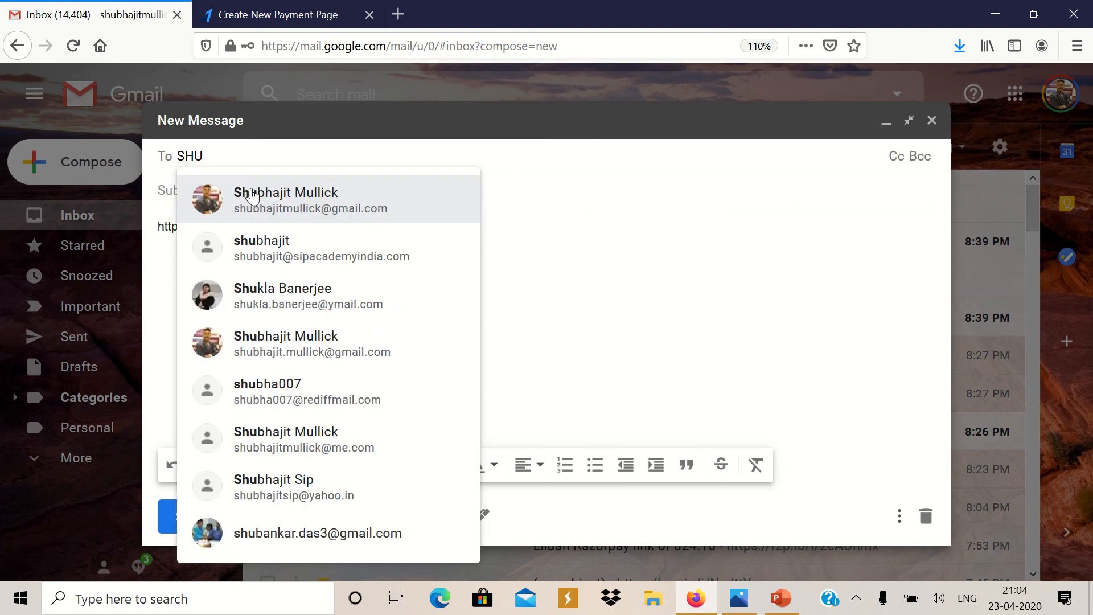
pyautogui.click(253, 191)
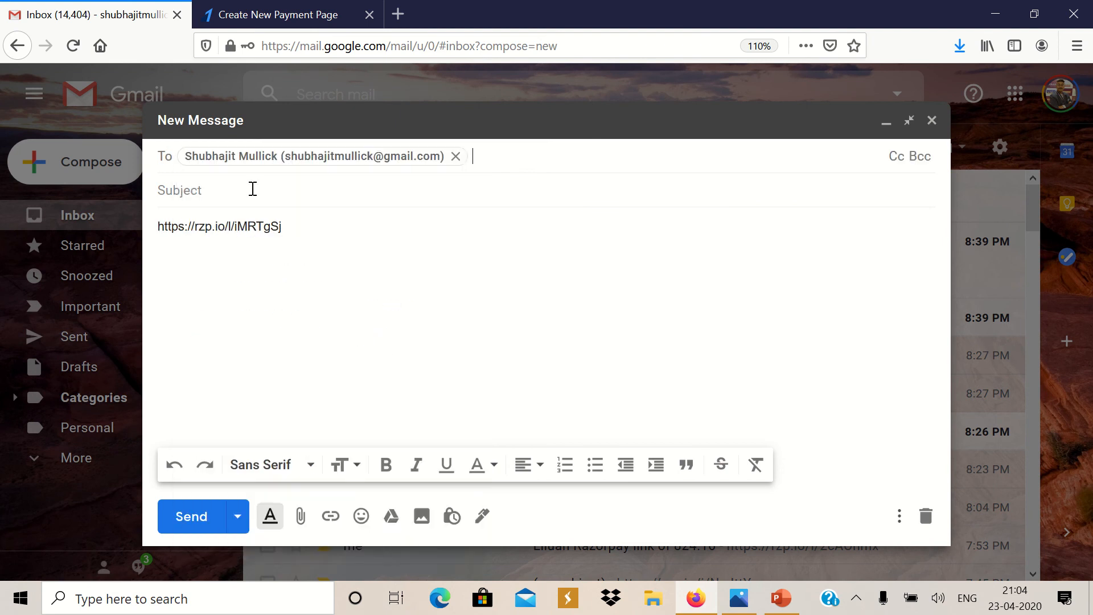
pyautogui.click(195, 518)
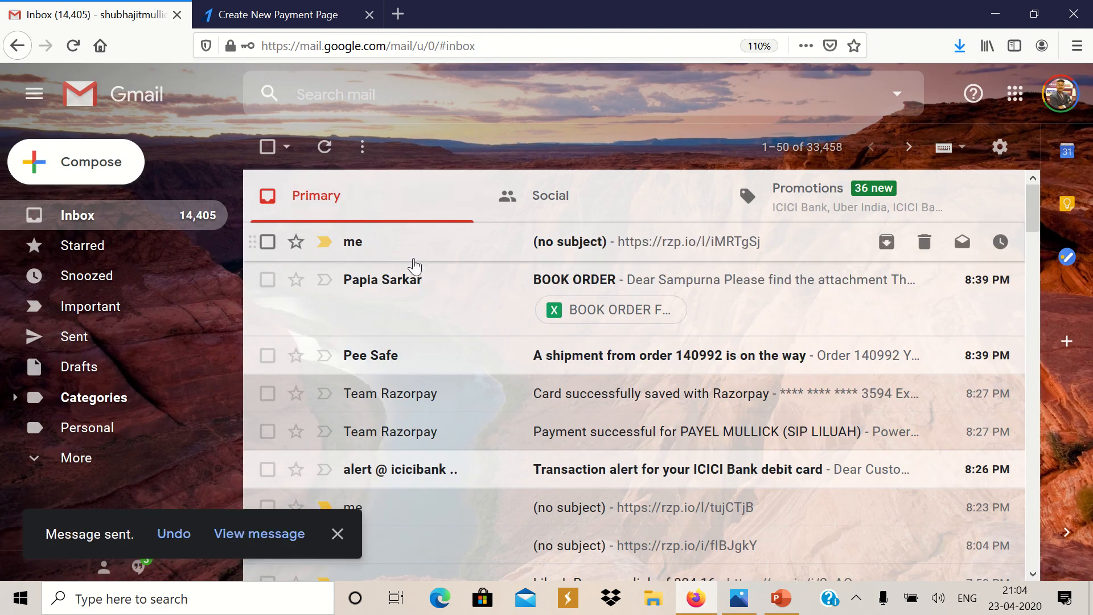
pyautogui.click(415, 256)
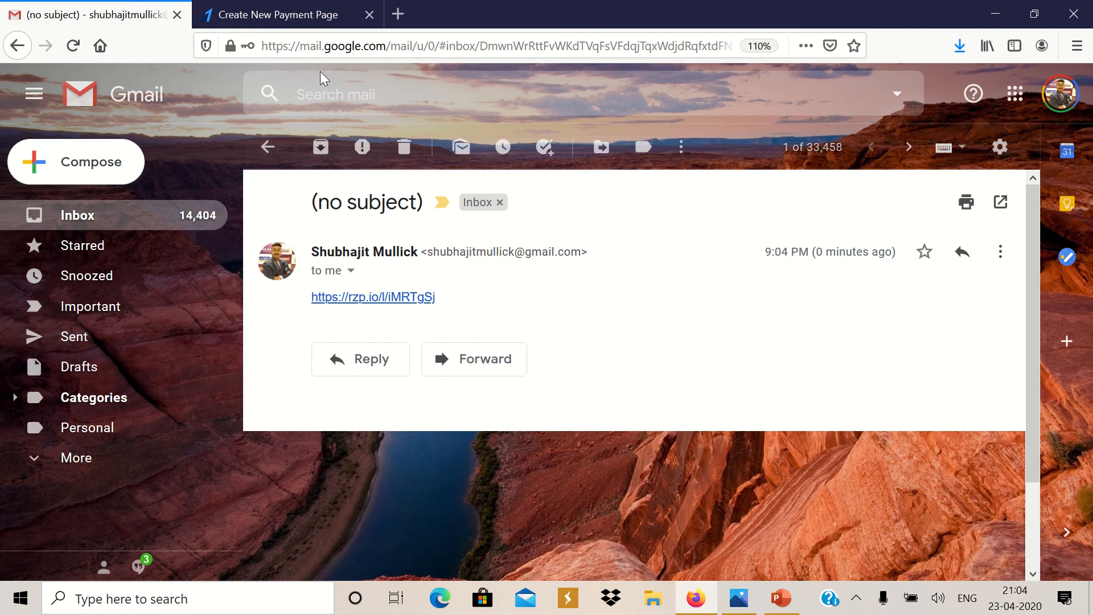
# Dismiss the page-created popup, exit the editor back to the dashboard, and log out of Razorpay
pyautogui.click(342, 3)
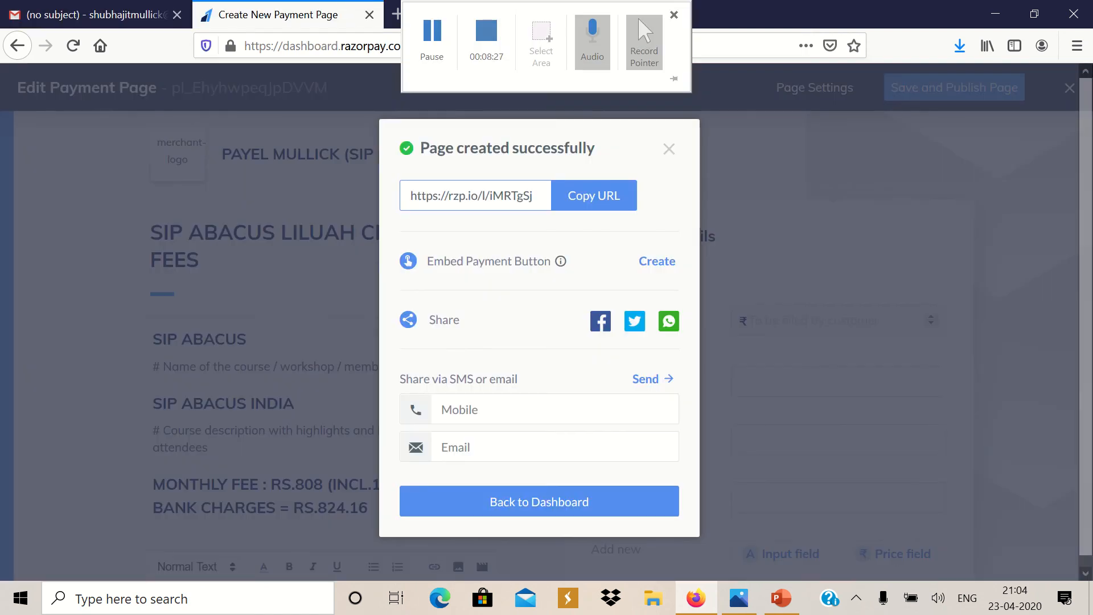
pyautogui.click(668, 150)
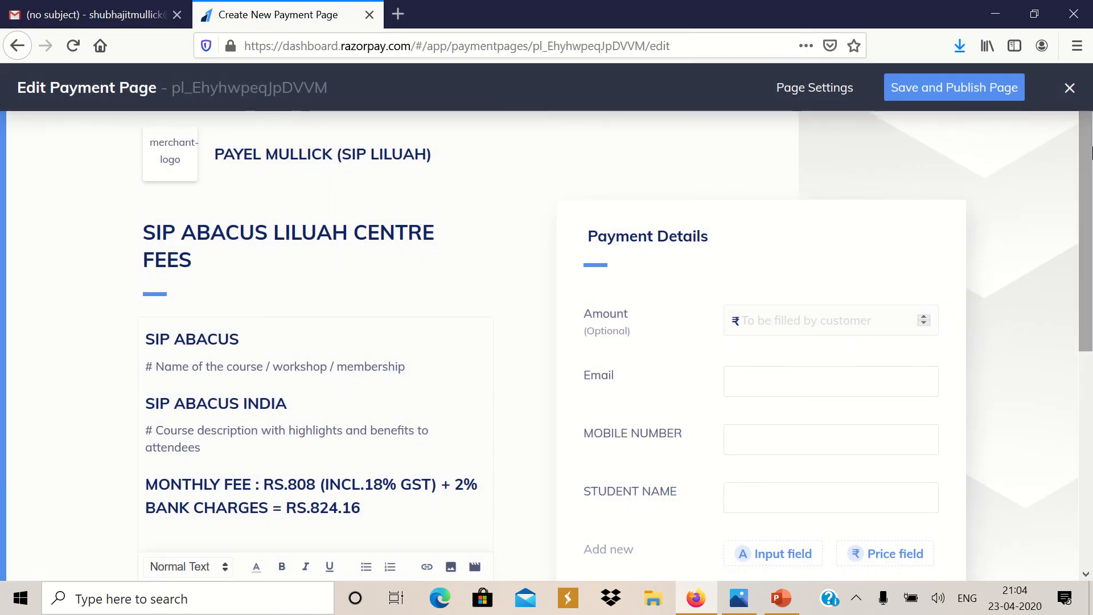
pyautogui.moveTo(1089, 157); pyautogui.dragTo(1085, 82)
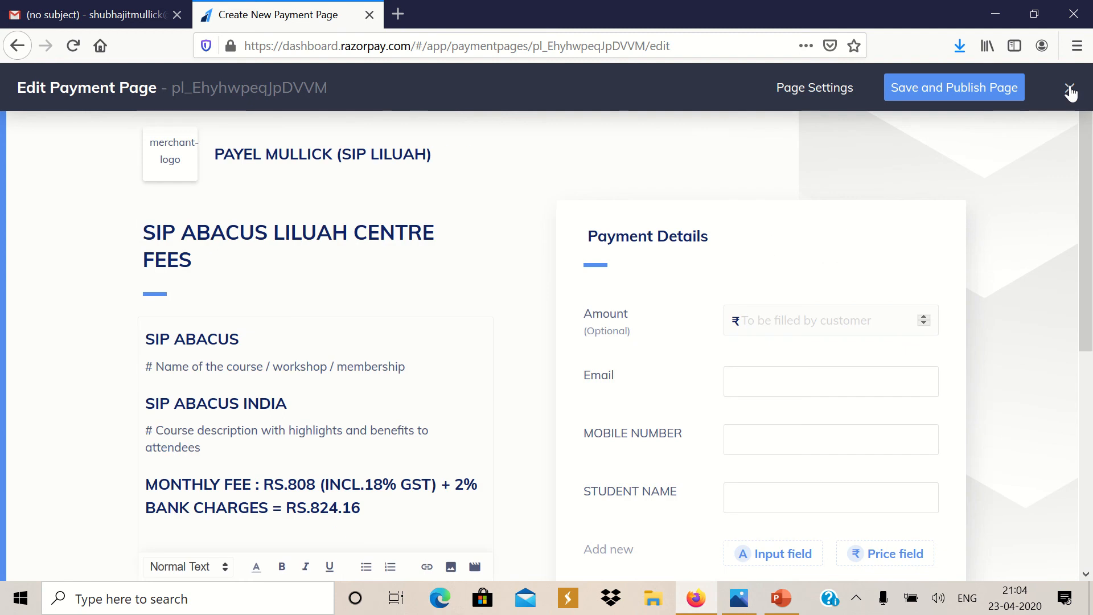
pyautogui.click(1071, 92)
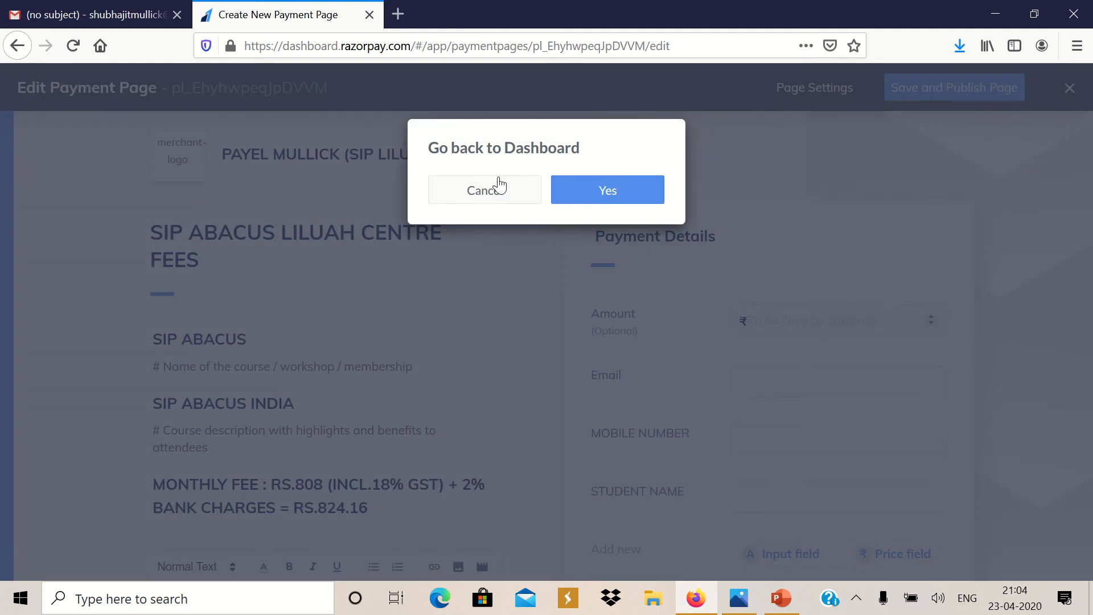
pyautogui.click(583, 191)
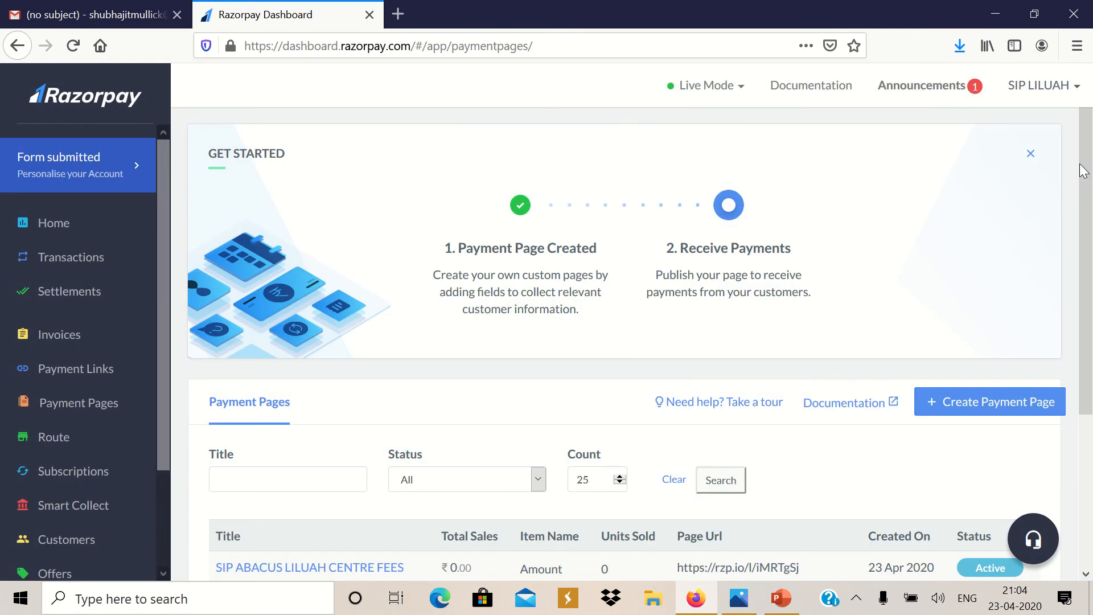
pyautogui.click(1074, 88)
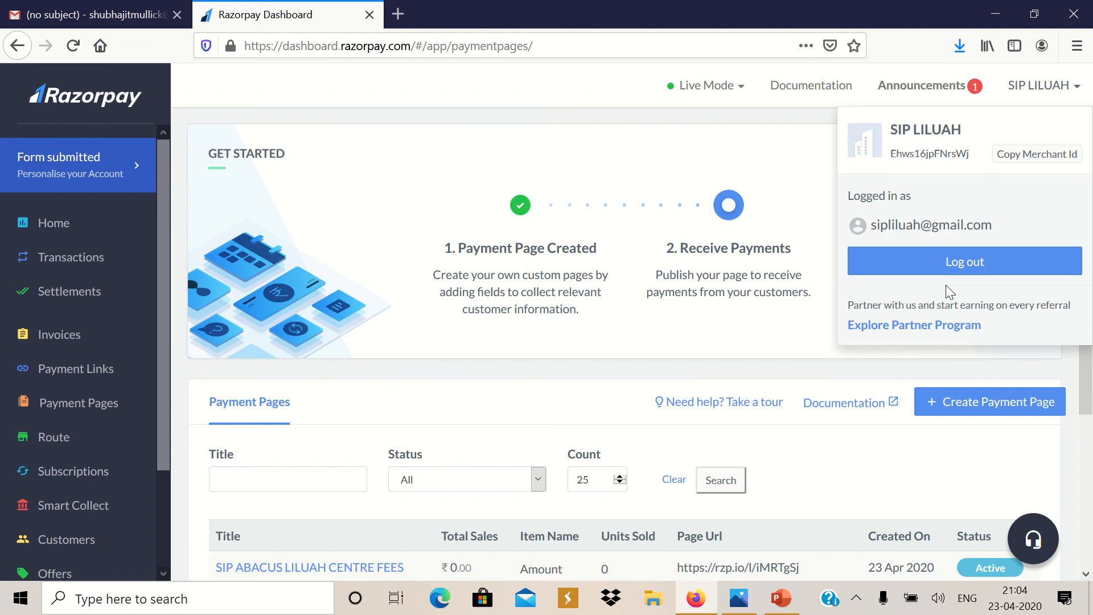
pyautogui.click(880, 271)
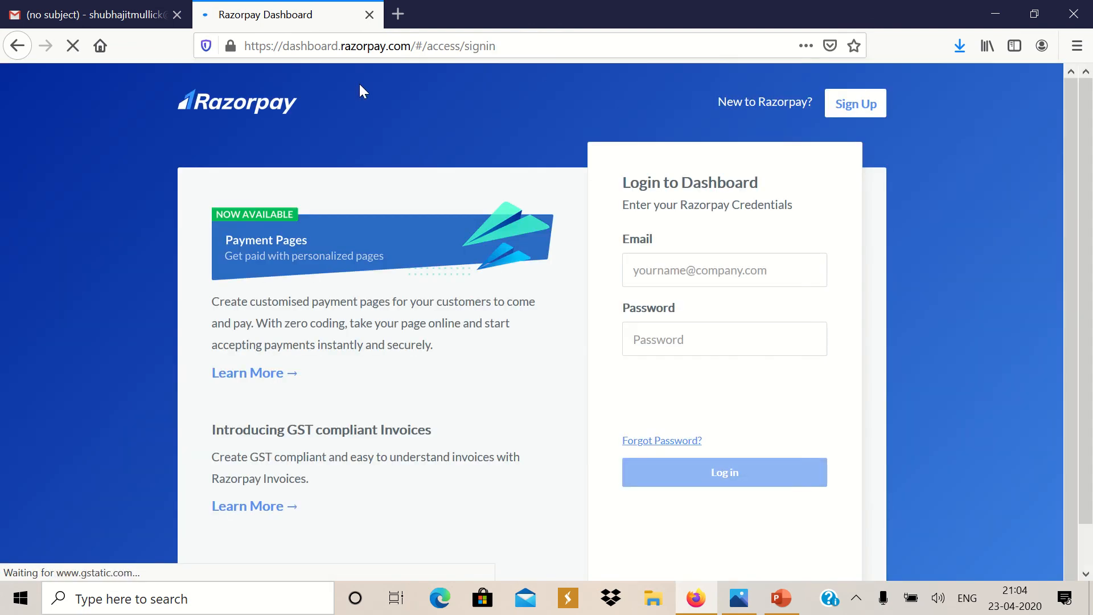
pyautogui.click(367, 14)
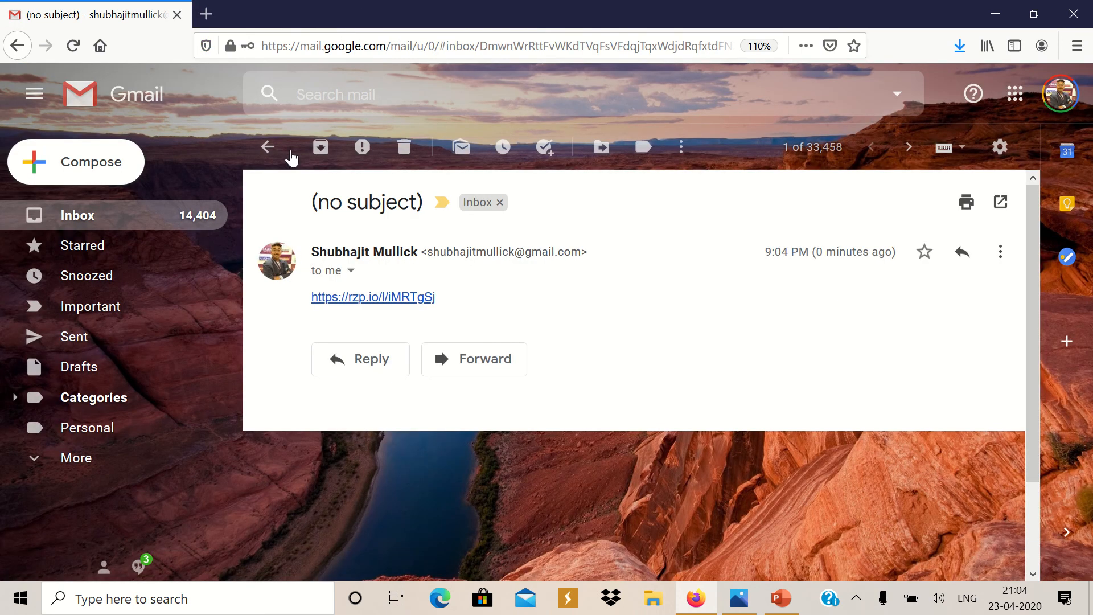
pyautogui.click(85, 227)
pyautogui.click(517, 241)
pyautogui.click(373, 299)
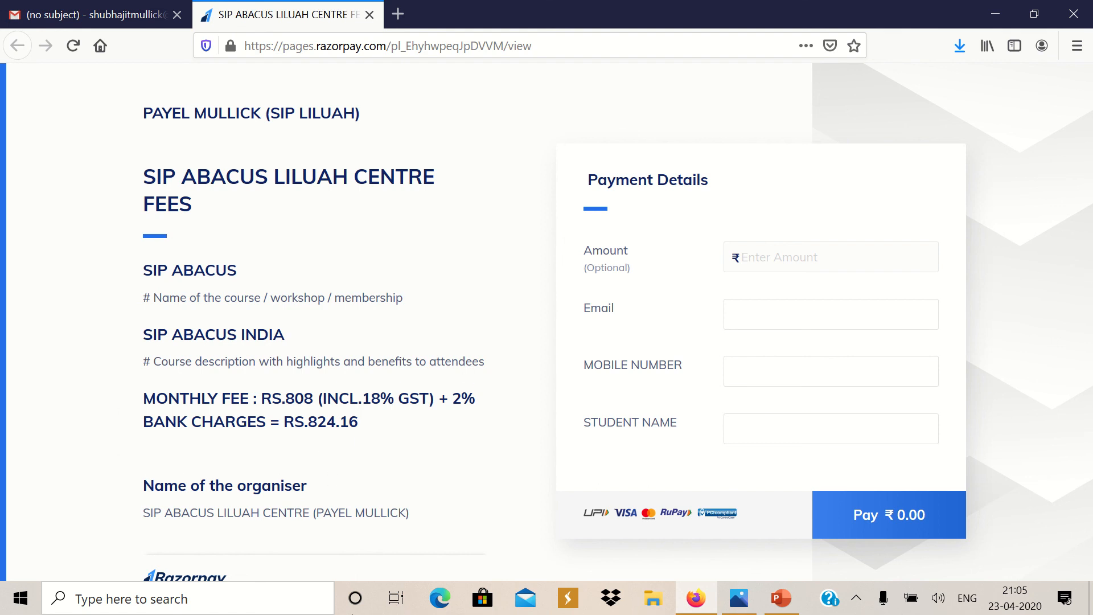
# Fill the fees form with amount 2, the payer's email and mobile number, then proceed to Pay ₹ 2.00
pyautogui.click(786, 251)
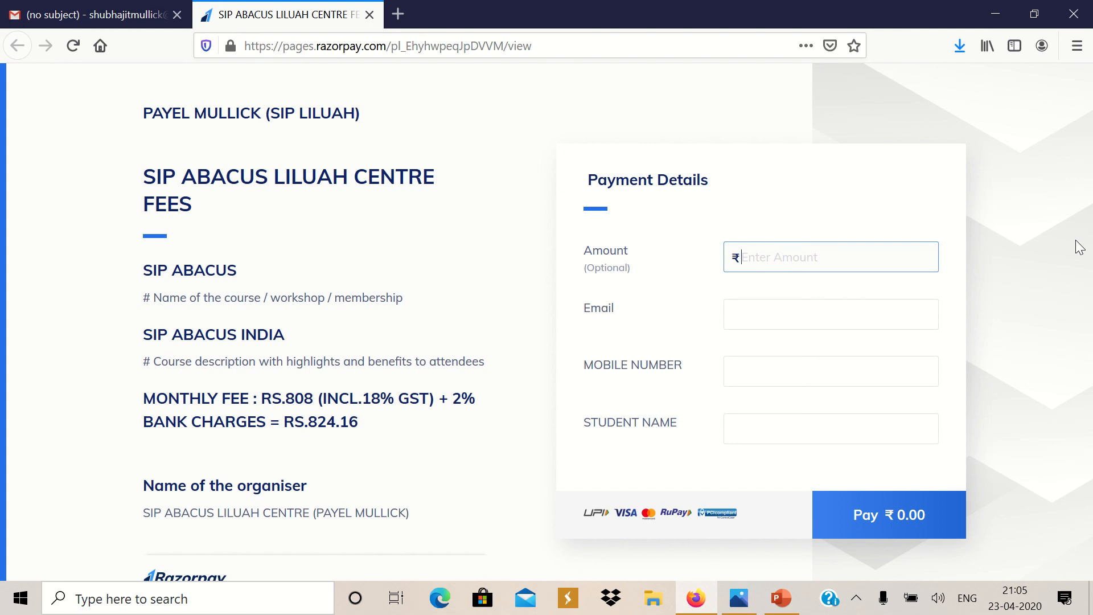
pyautogui.write('2')
pyautogui.click(826, 309)
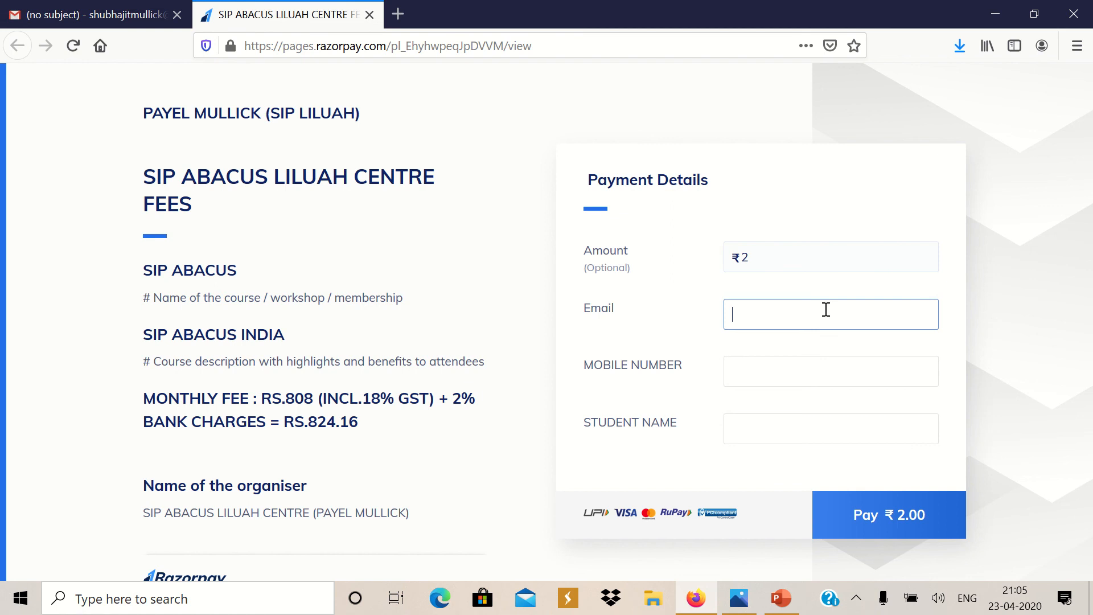
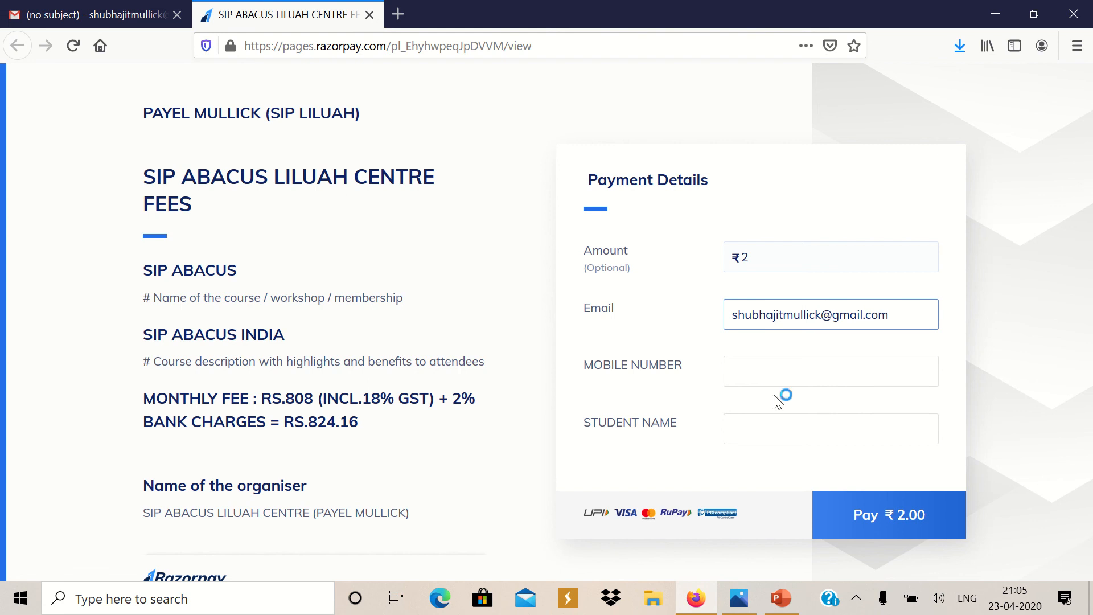
pyautogui.click(793, 380)
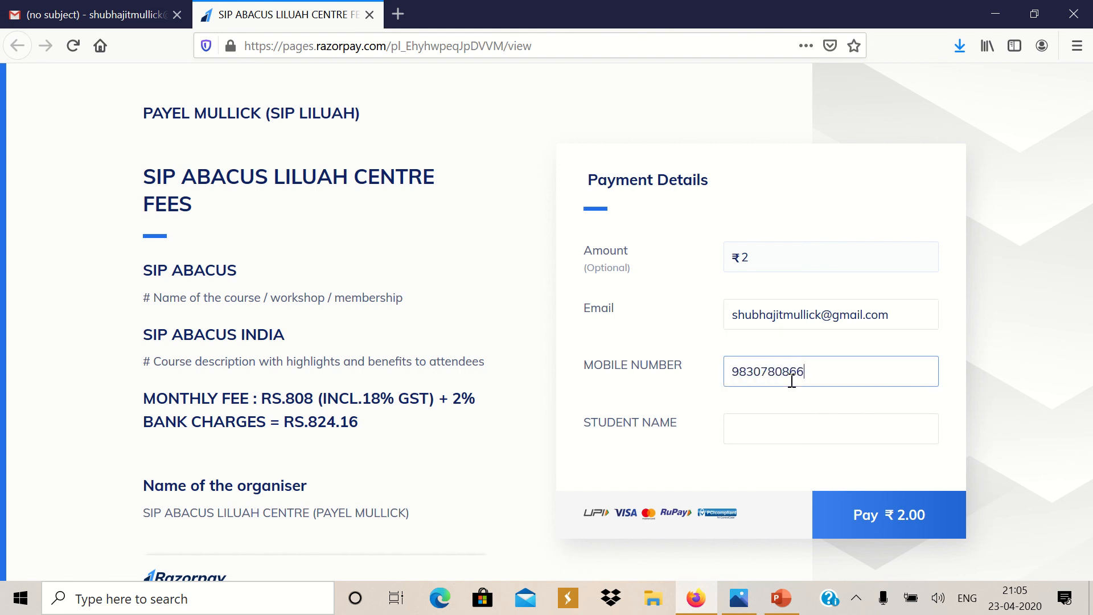
pyautogui.click(760, 434)
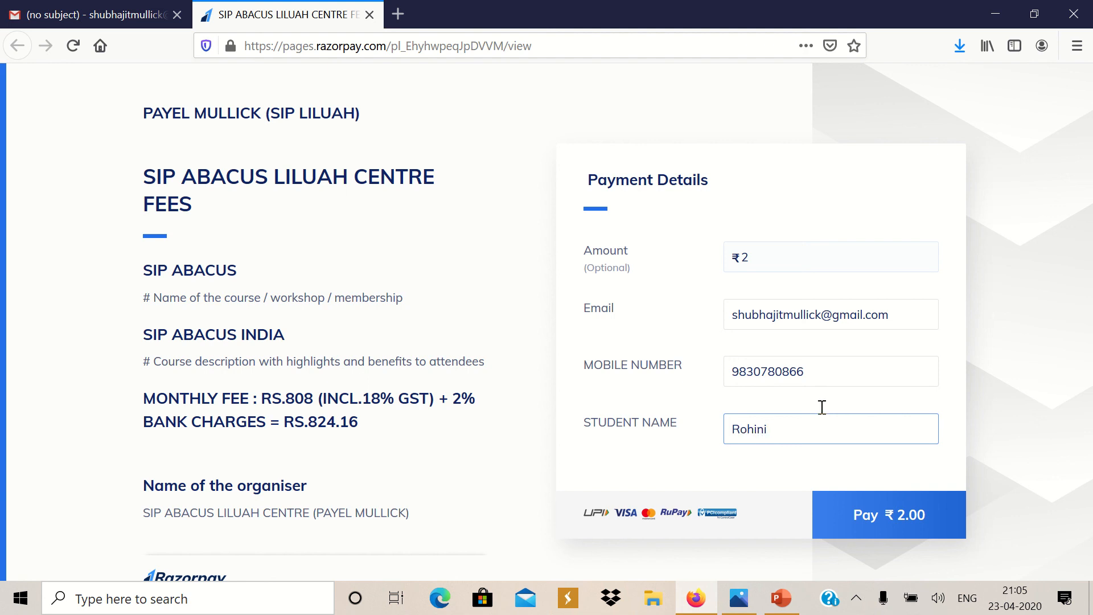
pyautogui.click(915, 515)
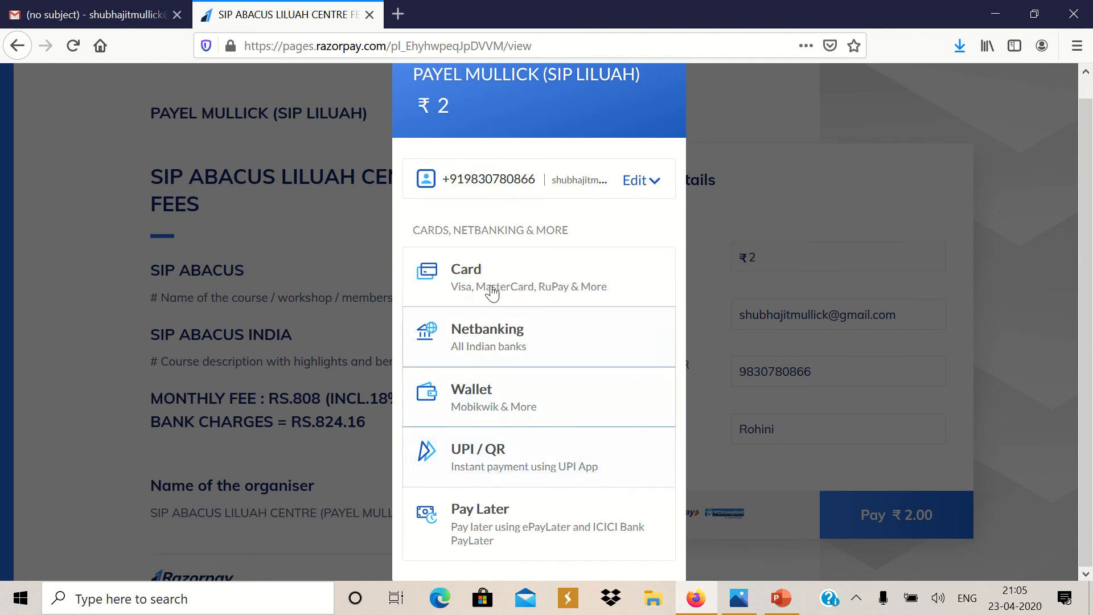
# Choose Card payment, skip saved cards, enter a partial card number, then clear it
pyautogui.click(461, 288)
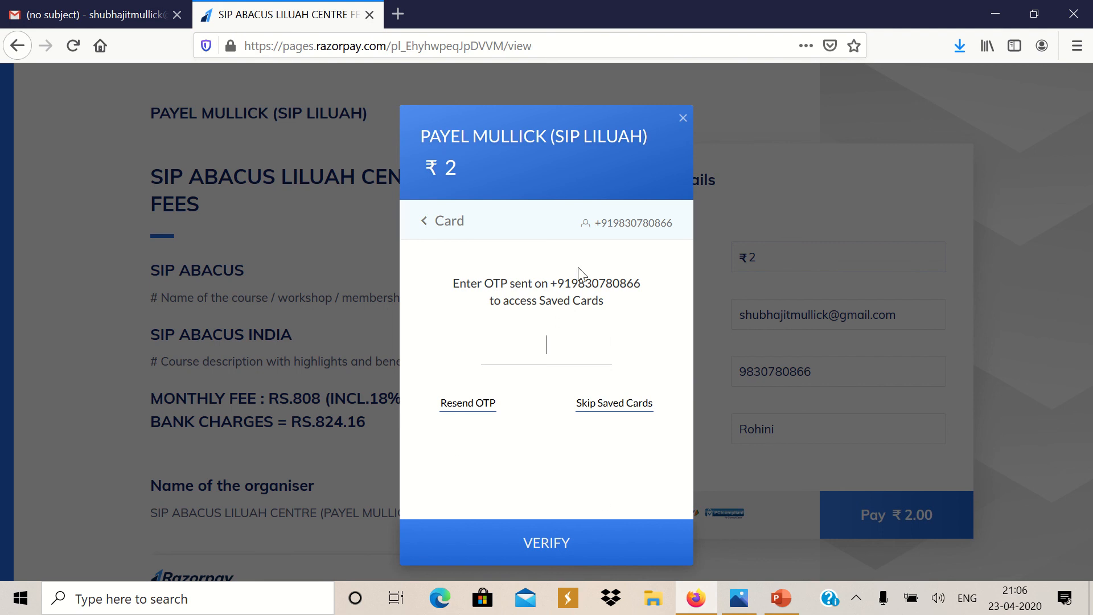
pyautogui.click(616, 406)
pyautogui.write('80')
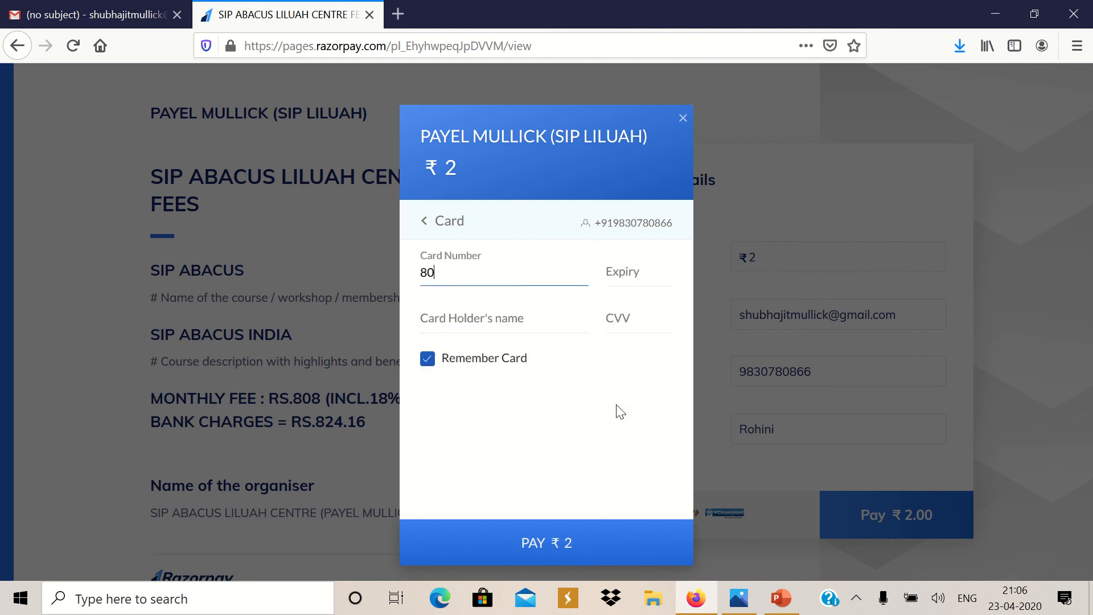
pyautogui.write('5506')
pyautogui.doubleClick(449, 272)
pyautogui.press('BackSpace')
pyautogui.click(664, 271)
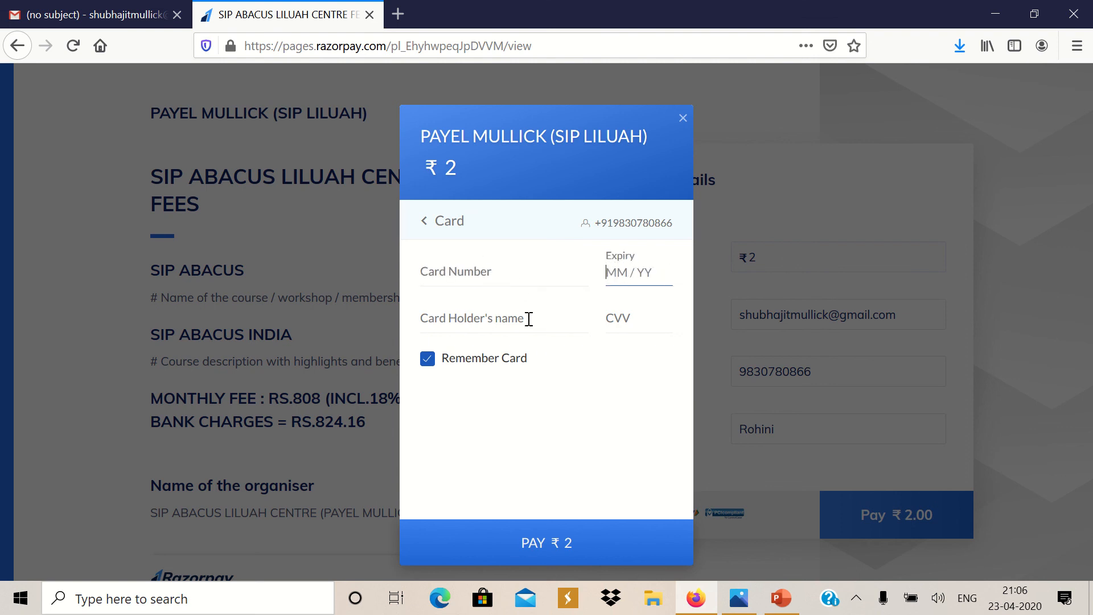
pyautogui.click(520, 318)
pyautogui.click(629, 317)
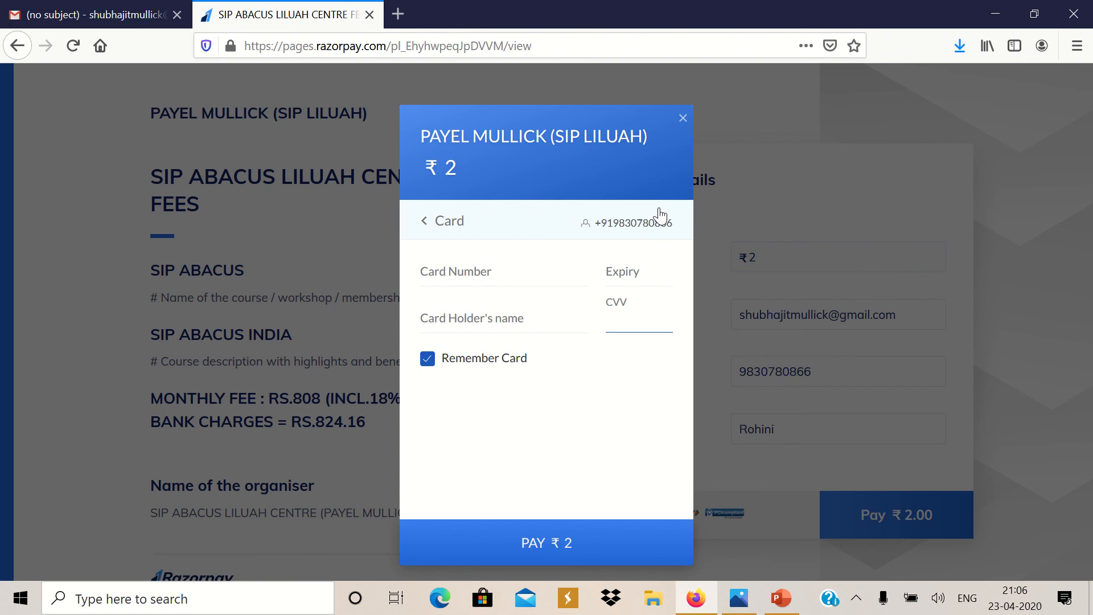
# Close the checkout window and confirm cancelling the payment
pyautogui.click(687, 125)
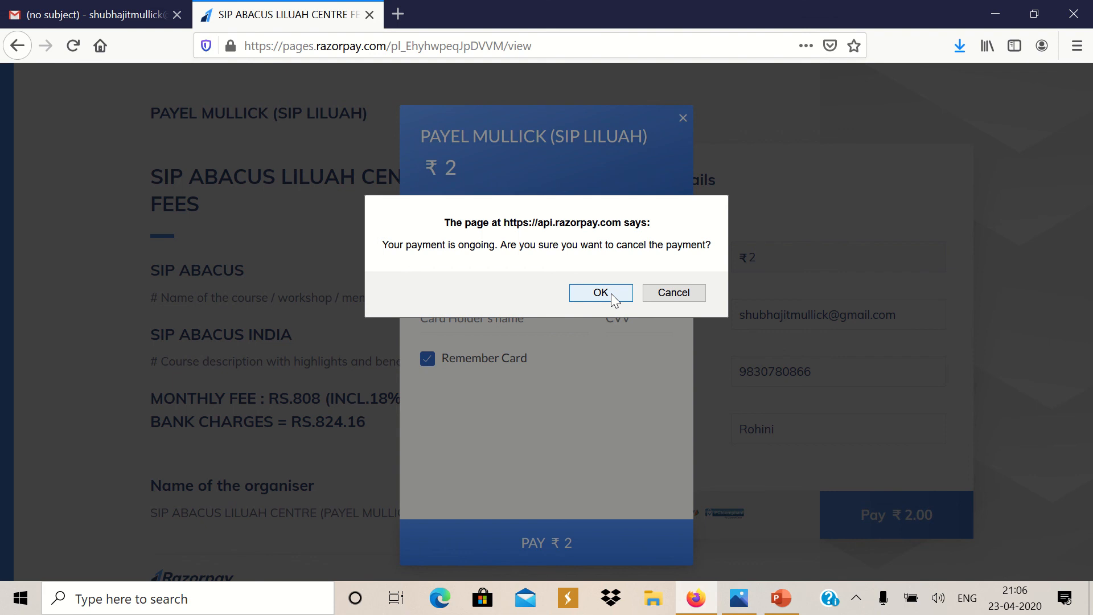
pyautogui.click(658, 296)
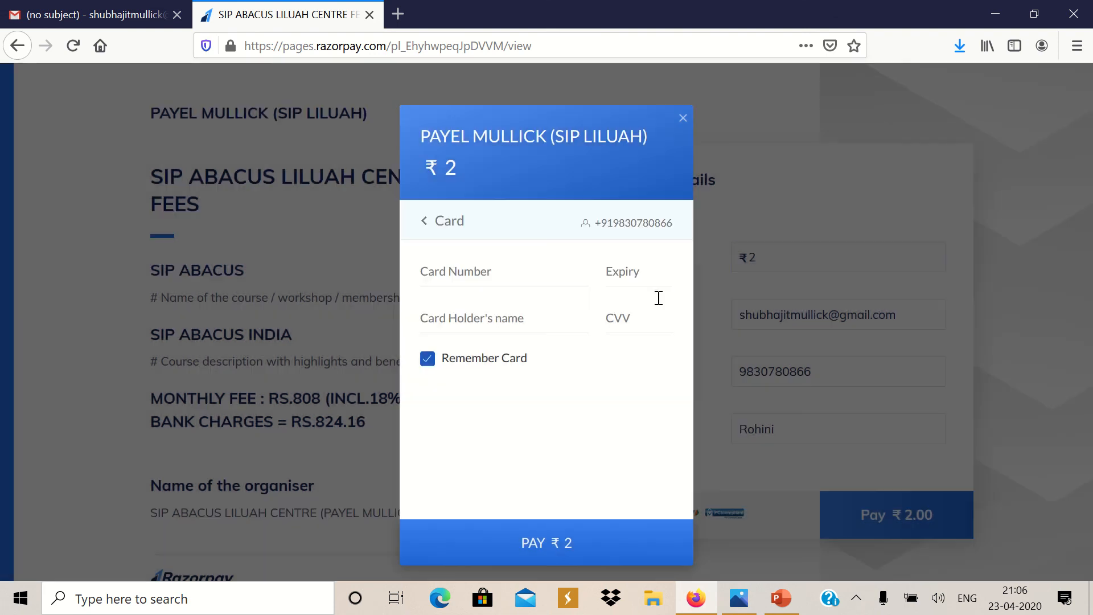
pyautogui.click(683, 122)
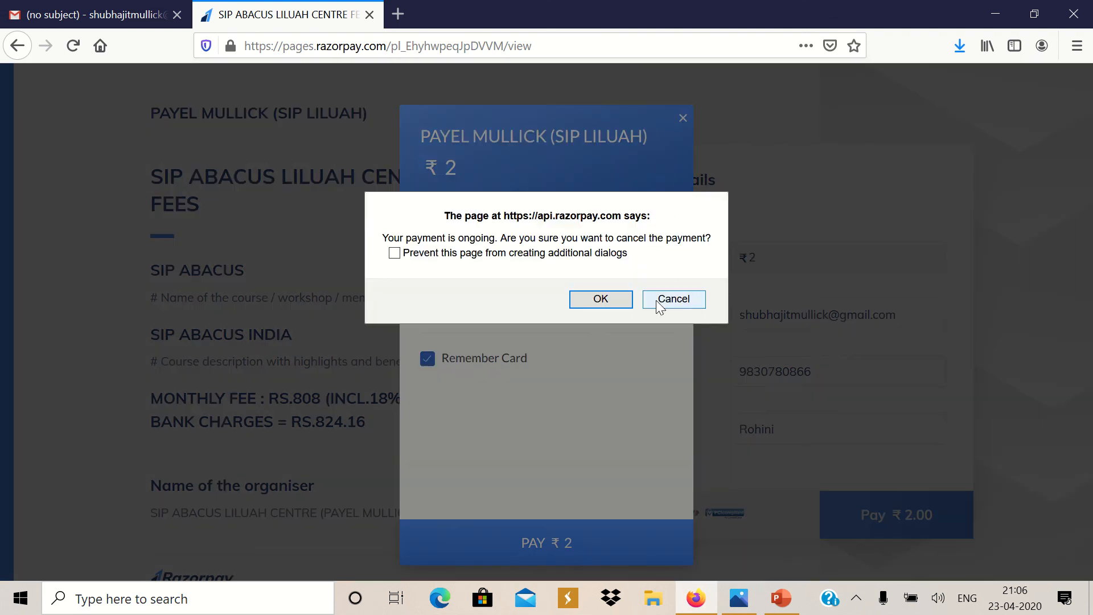
pyautogui.click(602, 300)
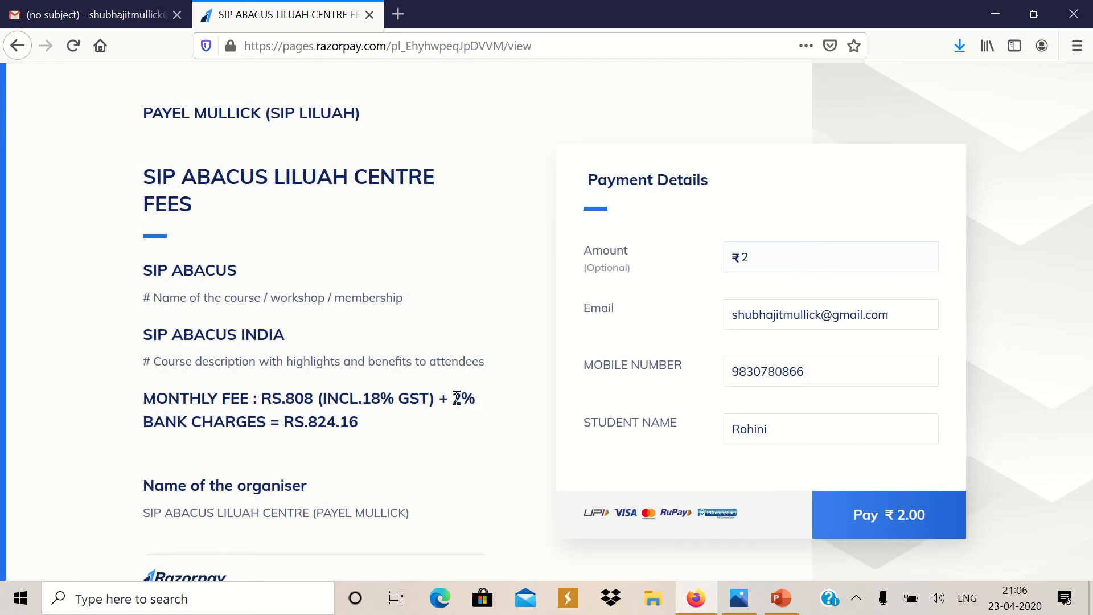
pyautogui.moveTo(453, 392); pyautogui.dragTo(470, 410)
# Close the payment page tab, return to the Gmail inbox, and minimise Firefox
pyautogui.click(369, 14)
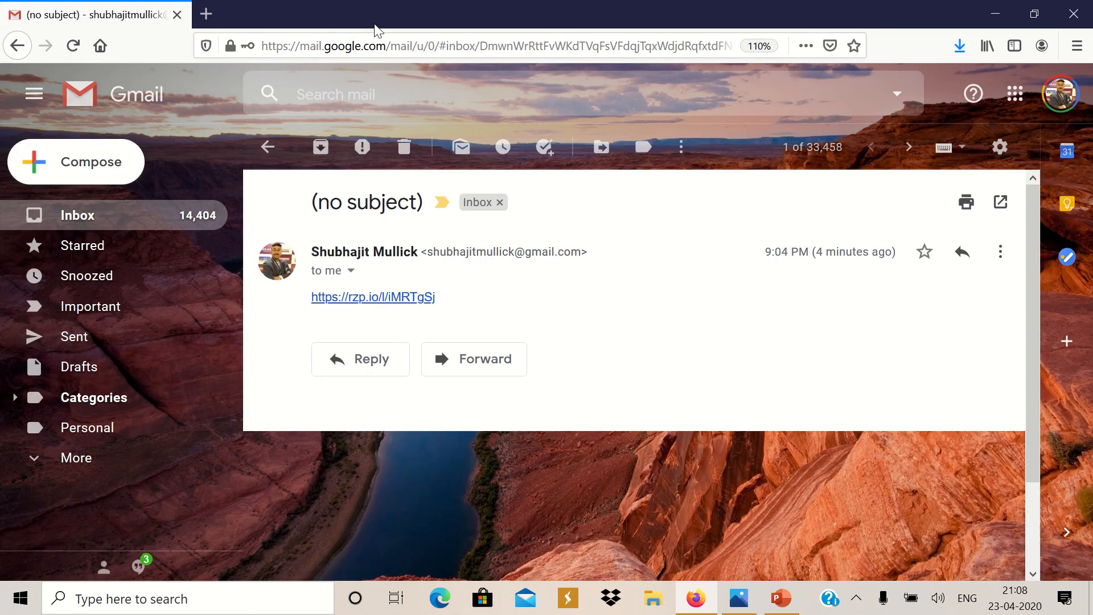
pyautogui.click(115, 226)
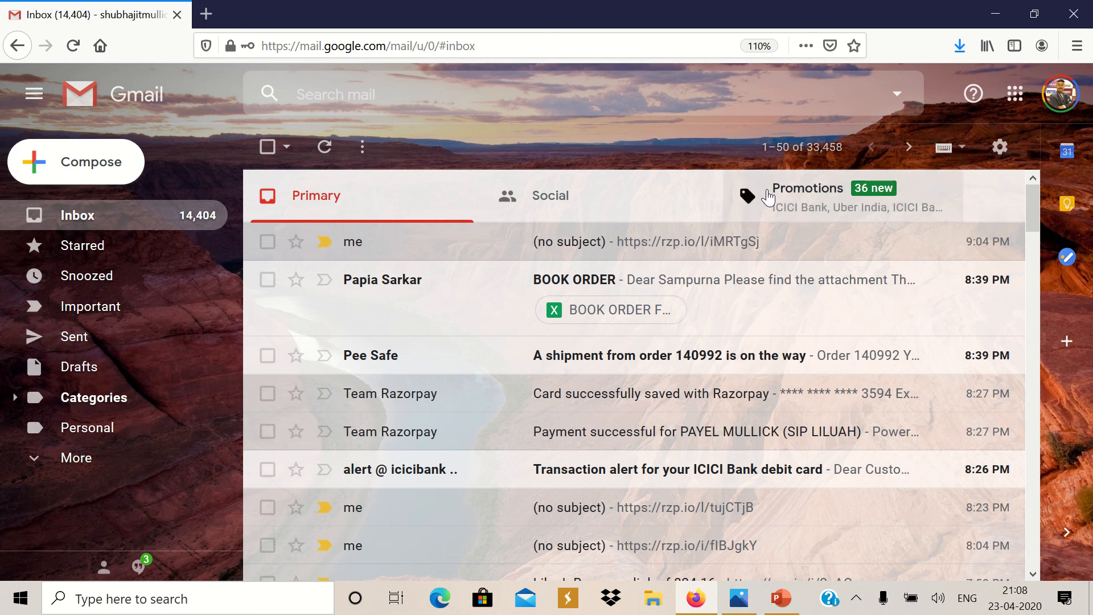
pyautogui.click(994, 13)
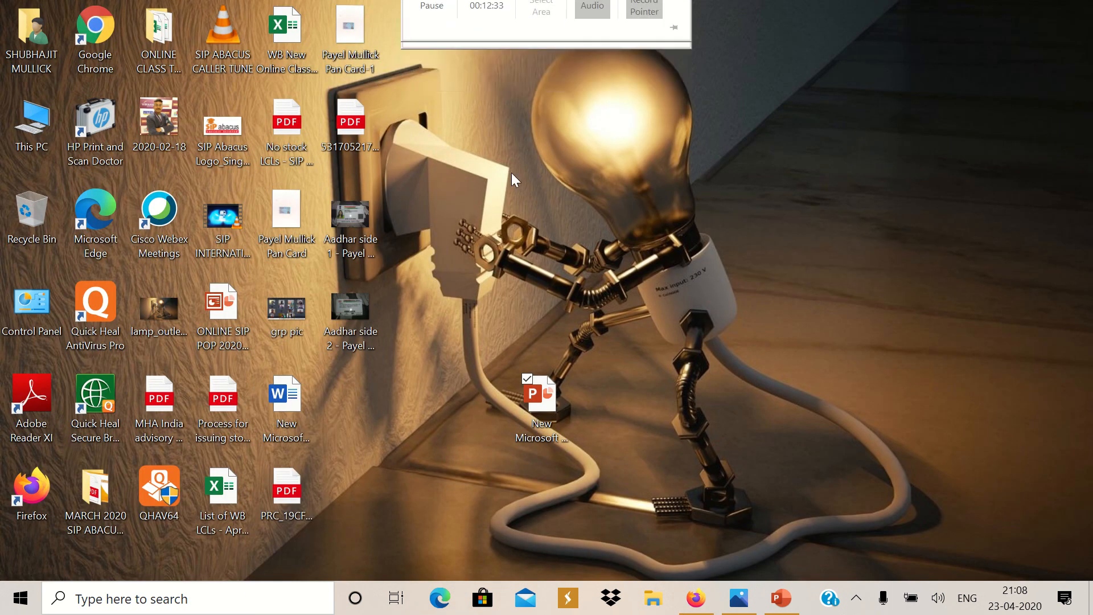